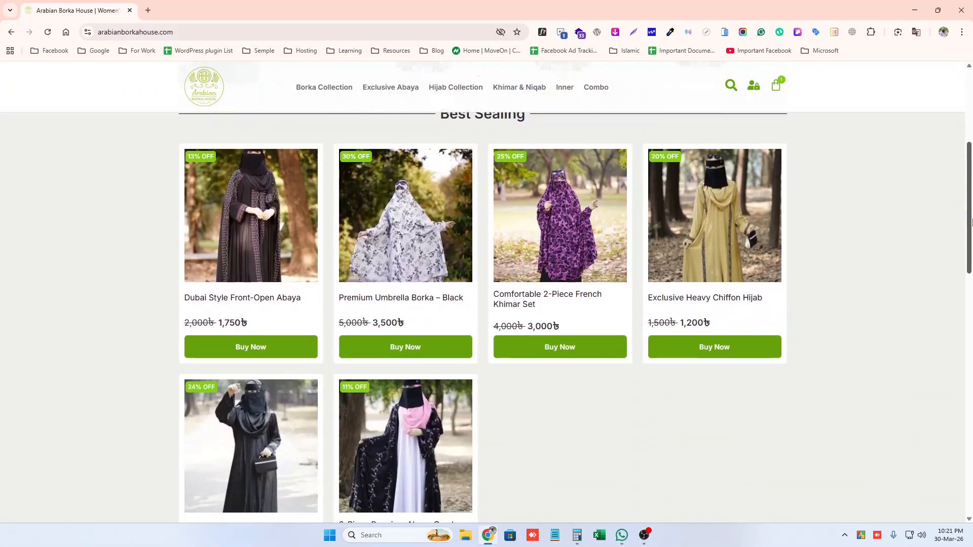
Open the Comfortable 2-Piece French Khimar Set product page and review its price, description and image gallery.
{"action": "left_click", "coordinate": [537, 146]}
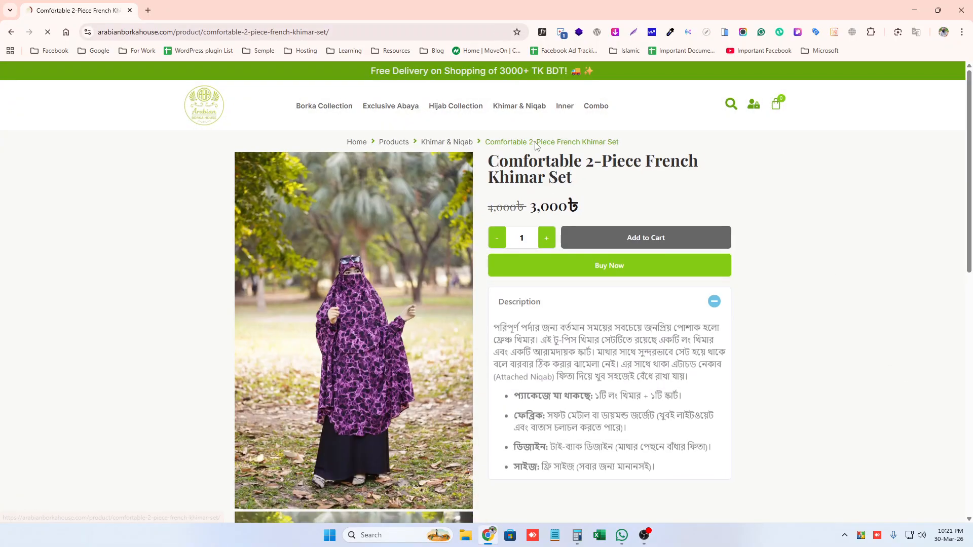
{"action": "scroll", "coordinate": [627, 247], "scroll_direction": "down", "scroll_amount": 2}
{"action": "scroll", "coordinate": [622, 254], "scroll_direction": "down", "scroll_amount": 4}
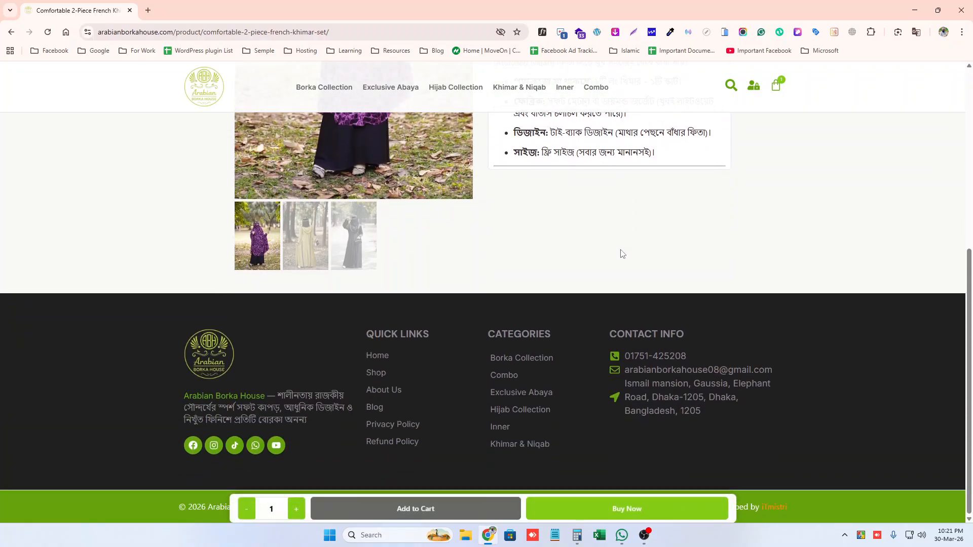
{"action": "scroll", "coordinate": [621, 254], "scroll_direction": "up", "scroll_amount": 6}
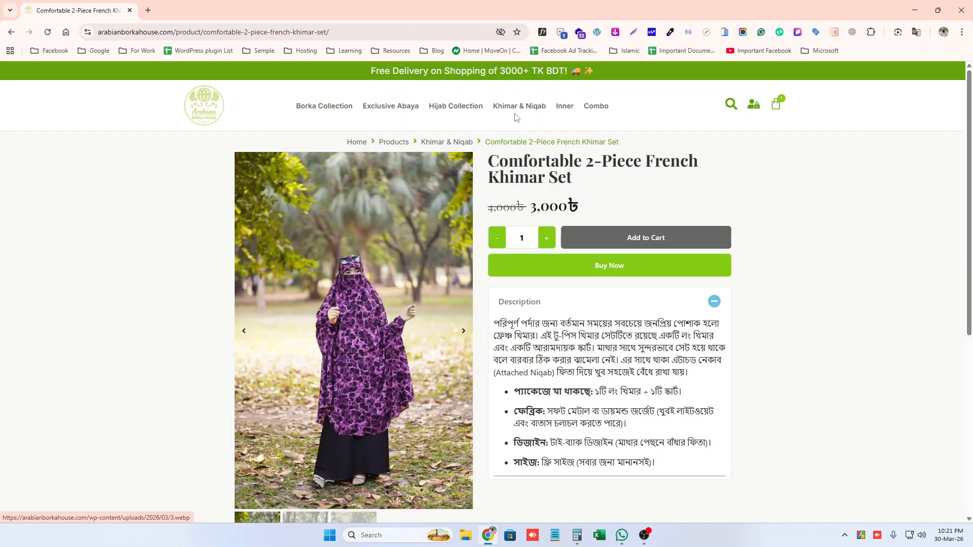
{"action": "left_click_drag", "start_coordinate": [543, 210], "coordinate": [559, 210]}
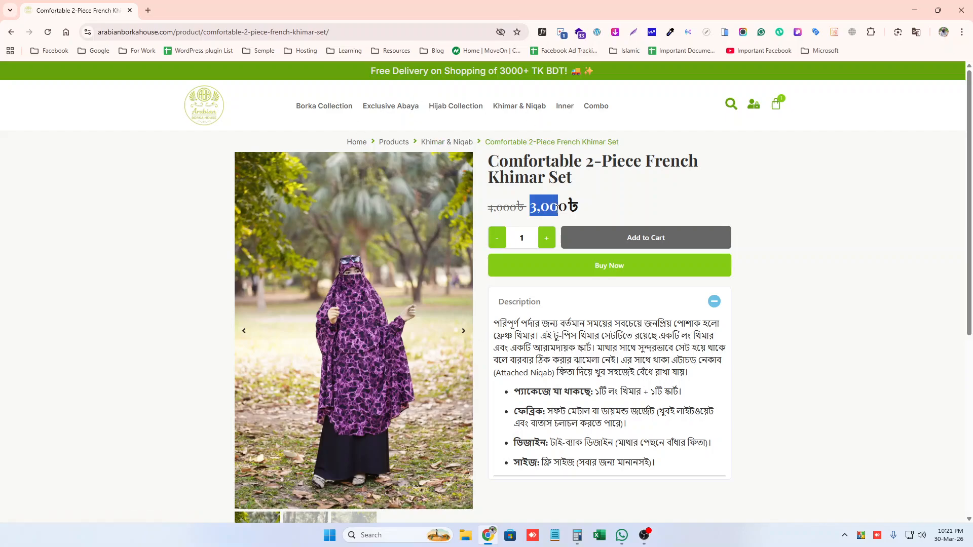
{"action": "double_click", "coordinate": [552, 211]}
{"action": "left_click_drag", "start_coordinate": [500, 323], "coordinate": [688, 374]}
{"action": "scroll", "coordinate": [618, 404], "scroll_direction": "down", "scroll_amount": 3}
{"action": "scroll", "coordinate": [558, 401], "scroll_direction": "down", "scroll_amount": 3}
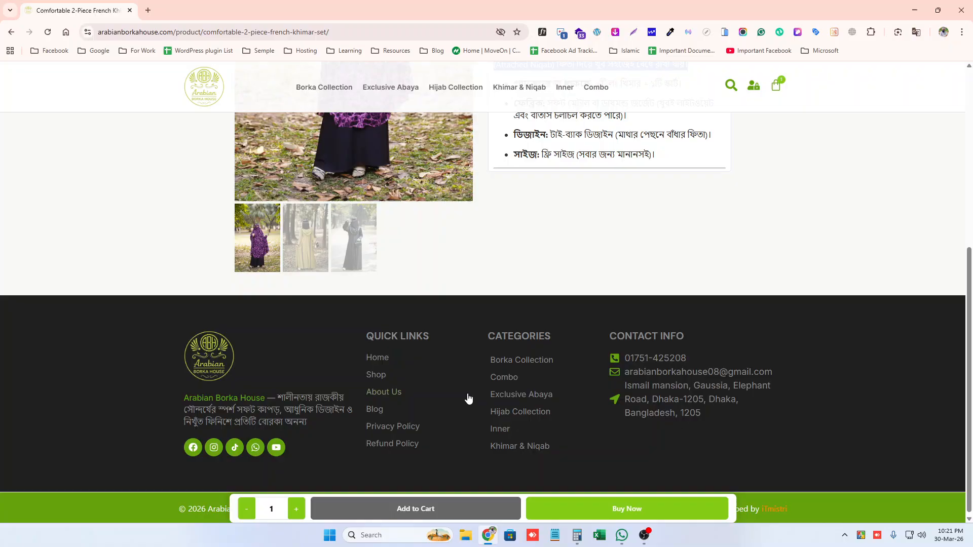
{"action": "left_click", "coordinate": [324, 234]}
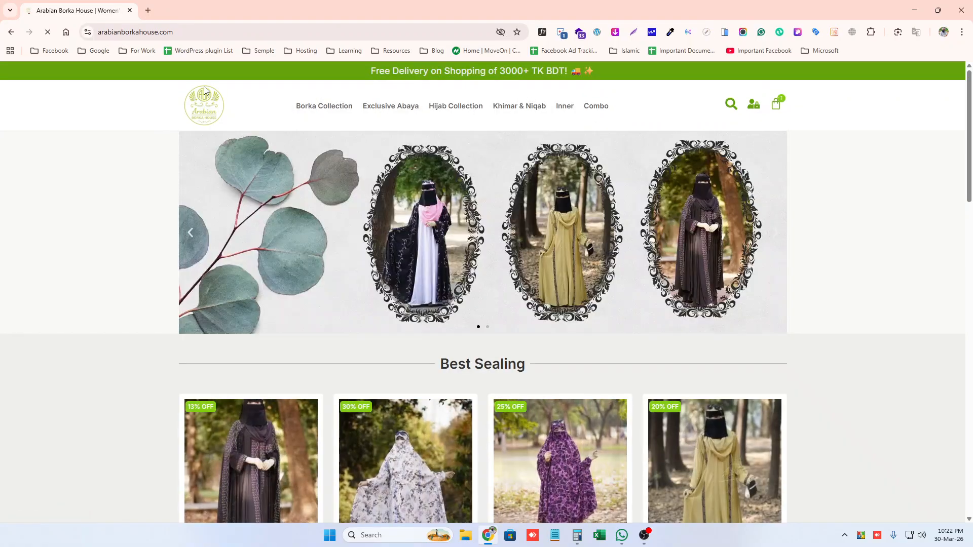
Go to the site's WordPress admin address, arabianborkahouse.com/wp-admin.
{"action": "left_click", "coordinate": [169, 32]}
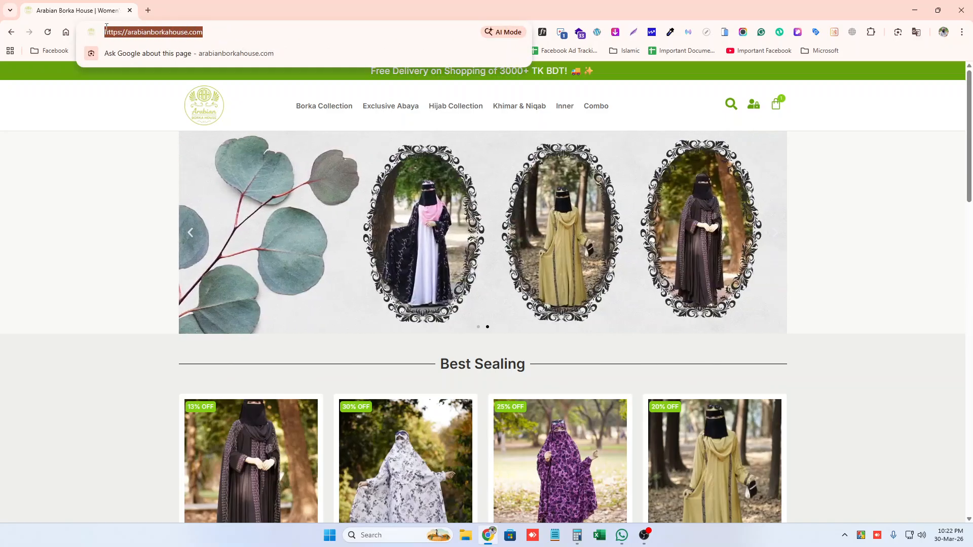
{"action": "left_click_drag", "start_coordinate": [204, 32], "coordinate": [114, 41]}
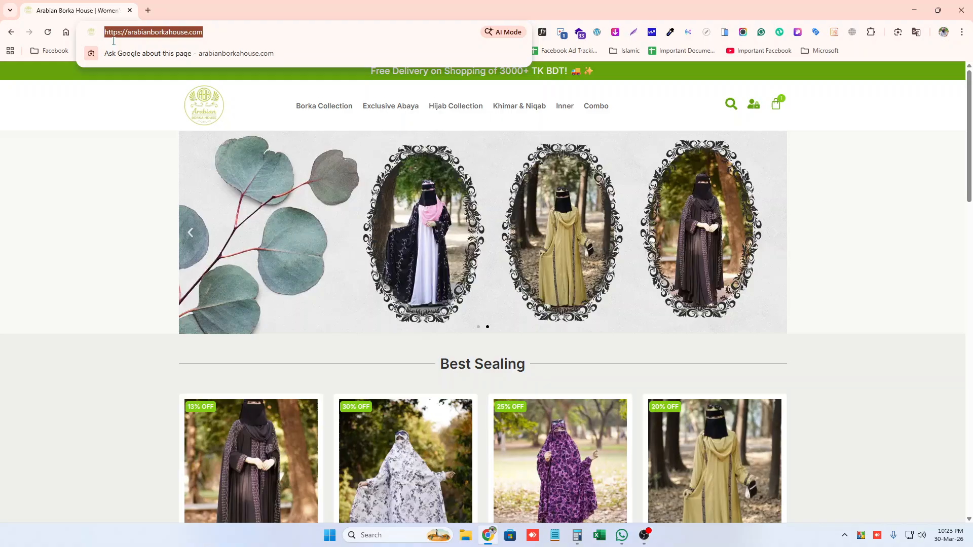
{"action": "left_click", "coordinate": [262, 32]}
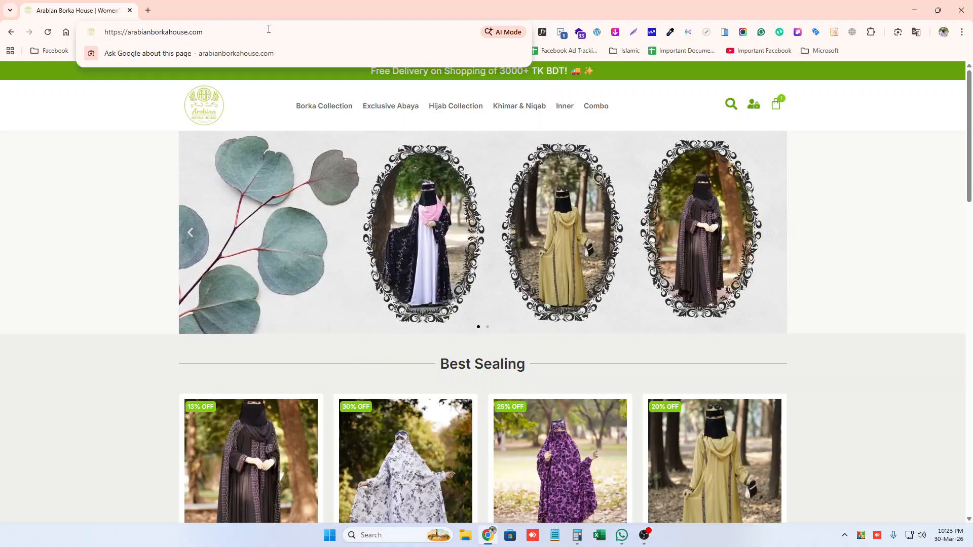
{"action": "type", "text": "/"}
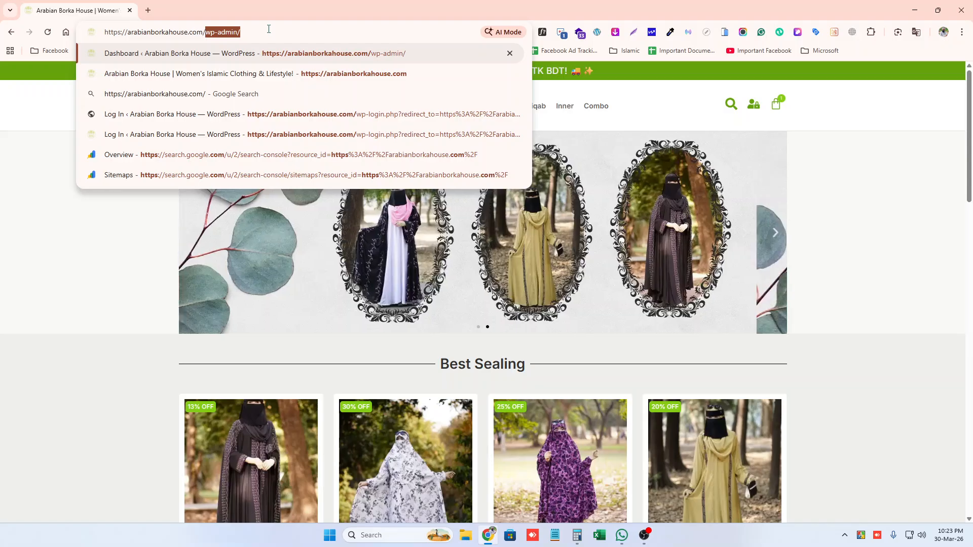
{"action": "type", "text": "wp"}
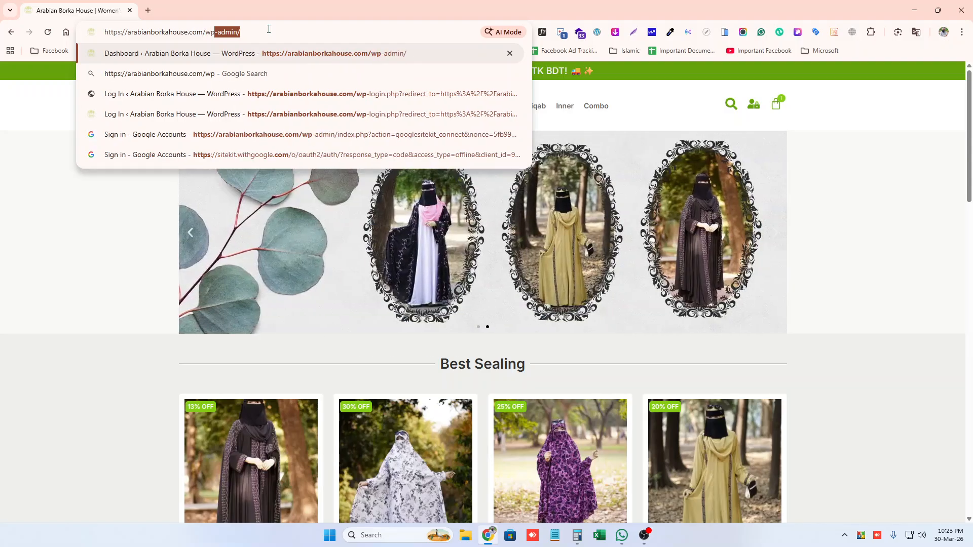
{"action": "type", "text": "-admin"}
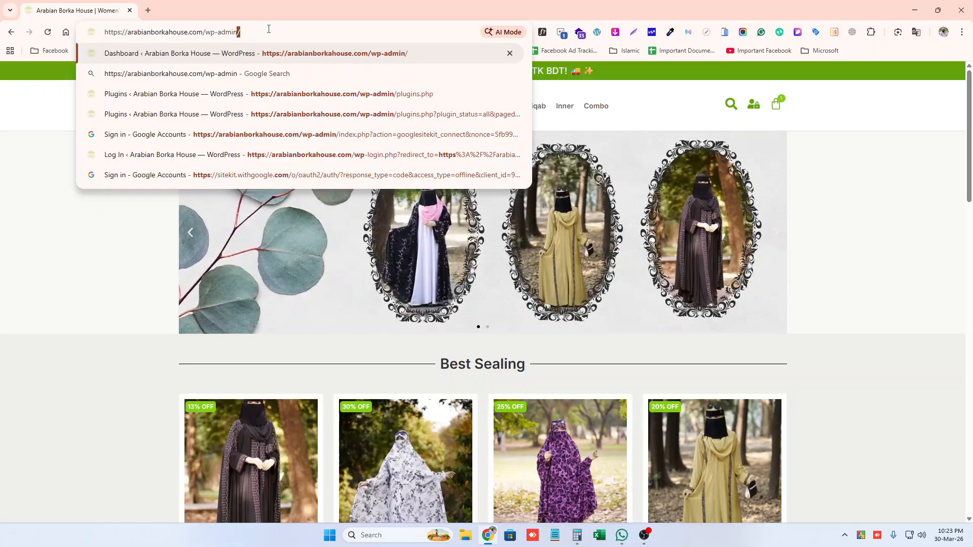
{"action": "key", "text": "Return"}
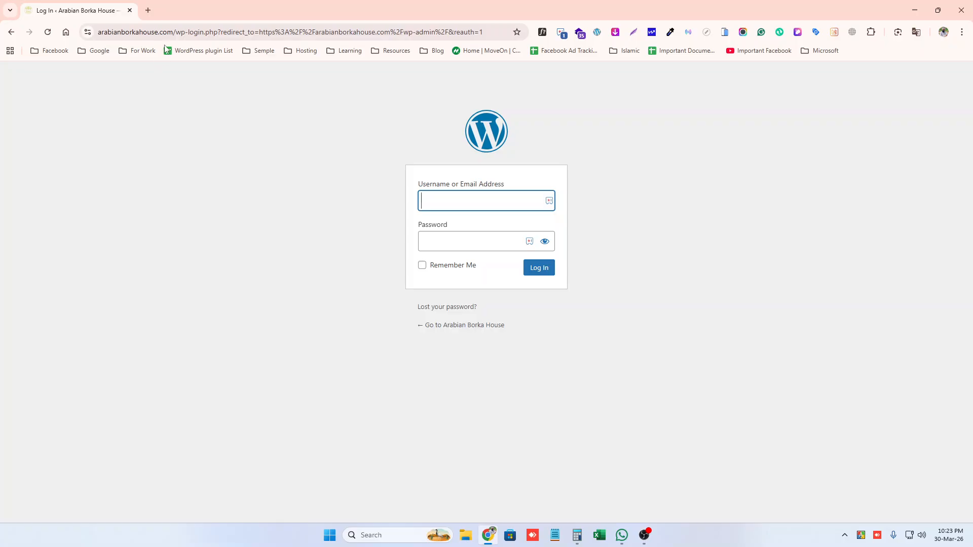
Fill in the saved username and account password and log in to the WordPress admin.
{"action": "left_click_drag", "start_coordinate": [176, 33], "coordinate": [218, 33]}
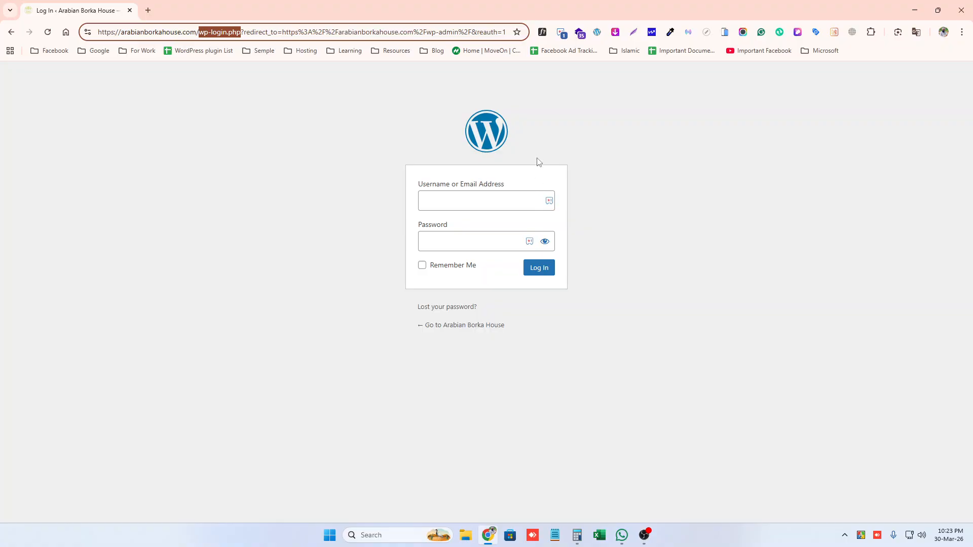
{"action": "left_click", "coordinate": [451, 200]}
{"action": "left_click_drag", "start_coordinate": [417, 185], "coordinate": [503, 186]}
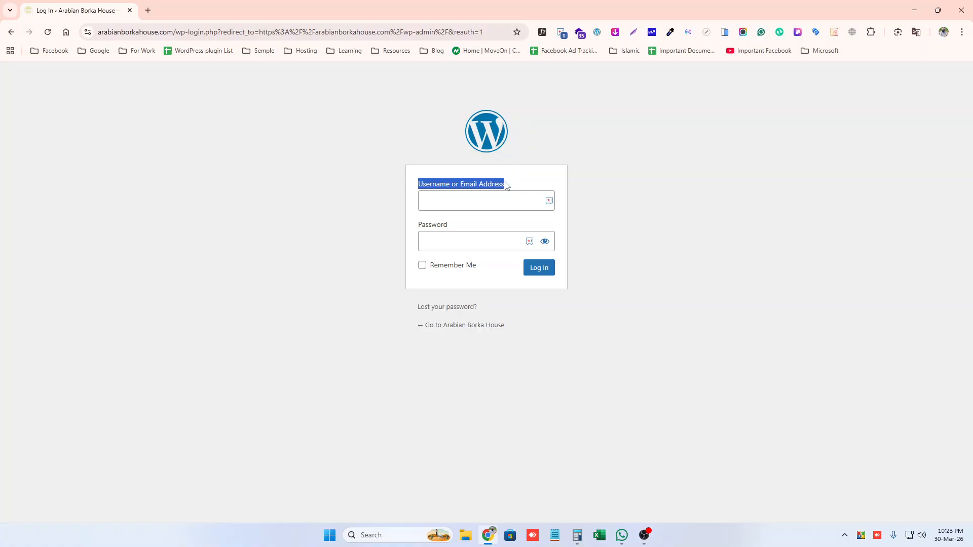
{"action": "left_click", "coordinate": [507, 186]}
{"action": "left_click_drag", "start_coordinate": [421, 226], "coordinate": [466, 234]}
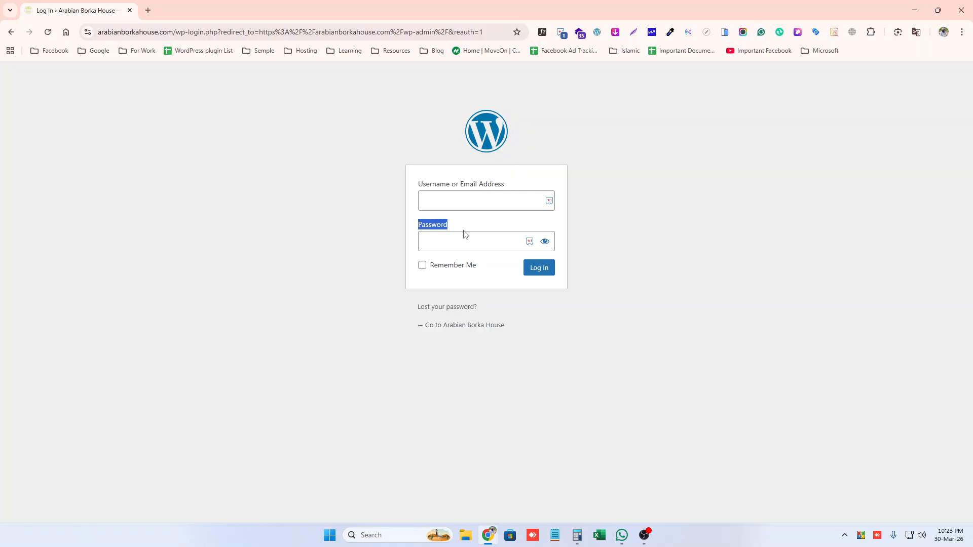
{"action": "left_click", "coordinate": [549, 201]}
{"action": "left_click", "coordinate": [673, 274]}
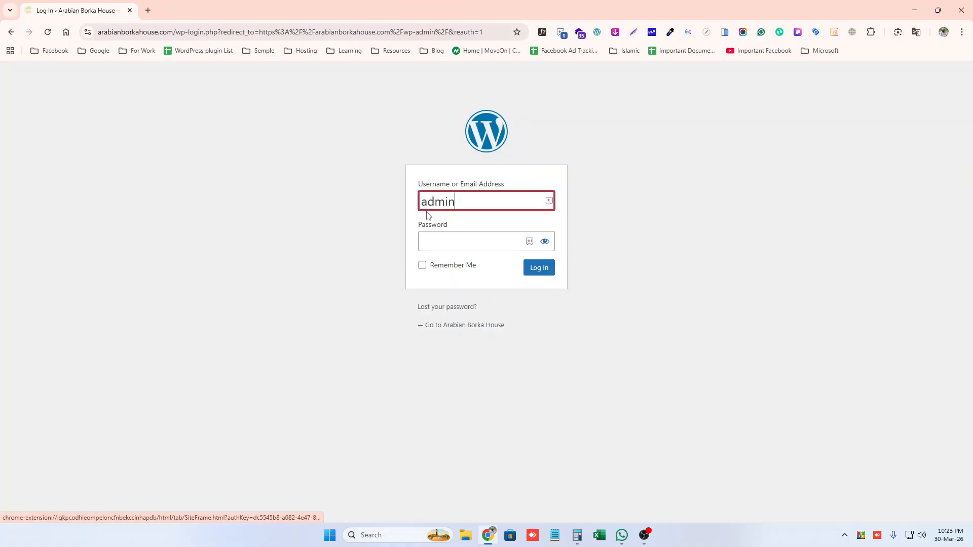
{"action": "double_click", "coordinate": [476, 206]}
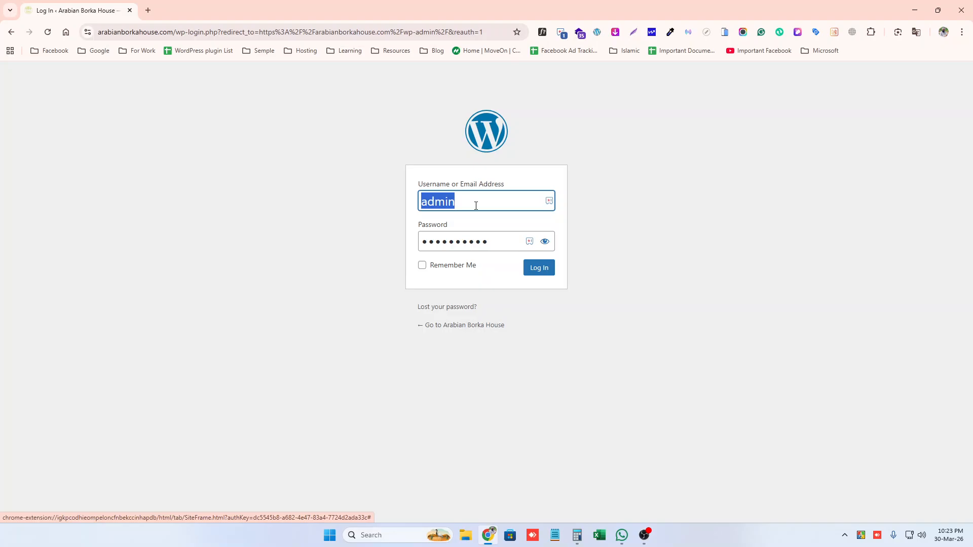
{"action": "double_click", "coordinate": [476, 206]}
{"action": "left_click", "coordinate": [533, 274]}
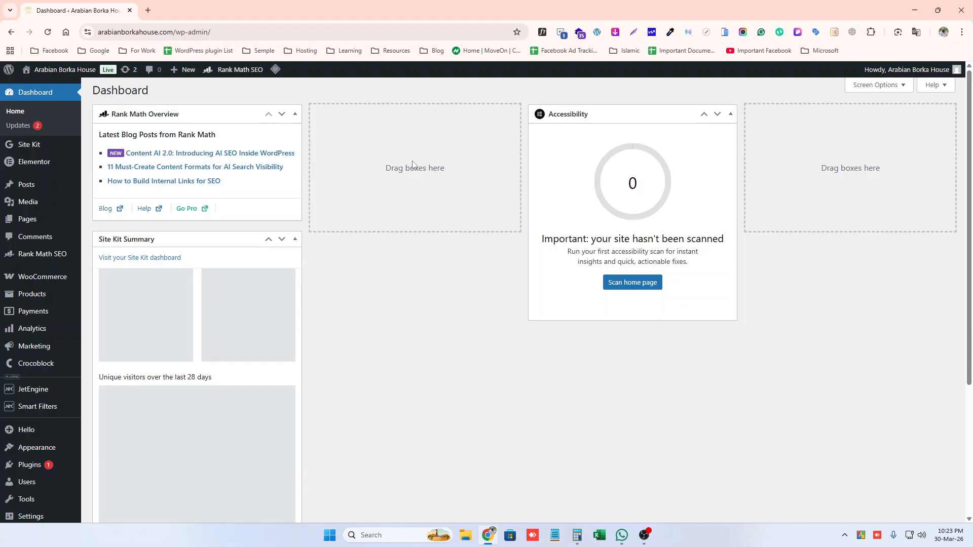
Look through the dashboard widgets and the full list of admin menu entries.
{"action": "scroll", "coordinate": [31, 315], "scroll_direction": "down", "scroll_amount": 4}
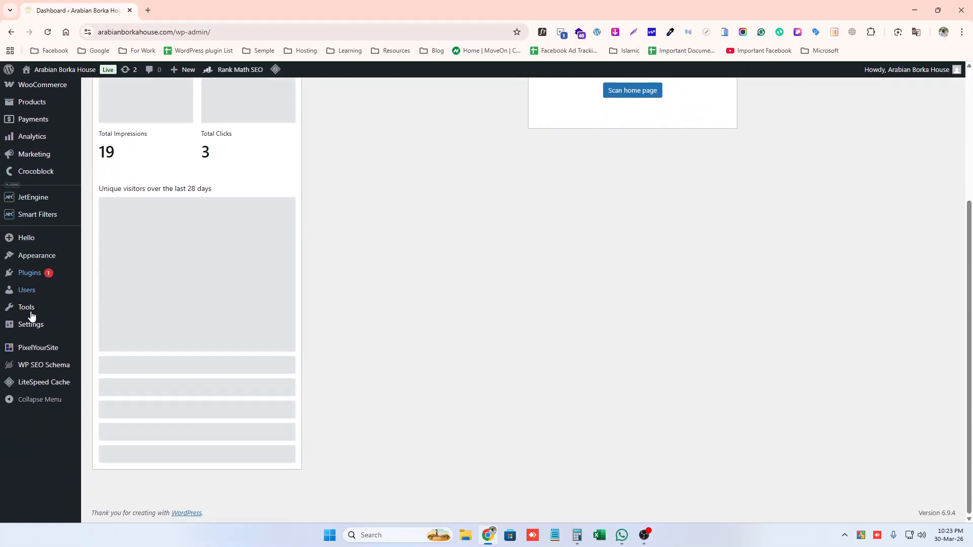
{"action": "scroll", "coordinate": [32, 315], "scroll_direction": "up", "scroll_amount": 4}
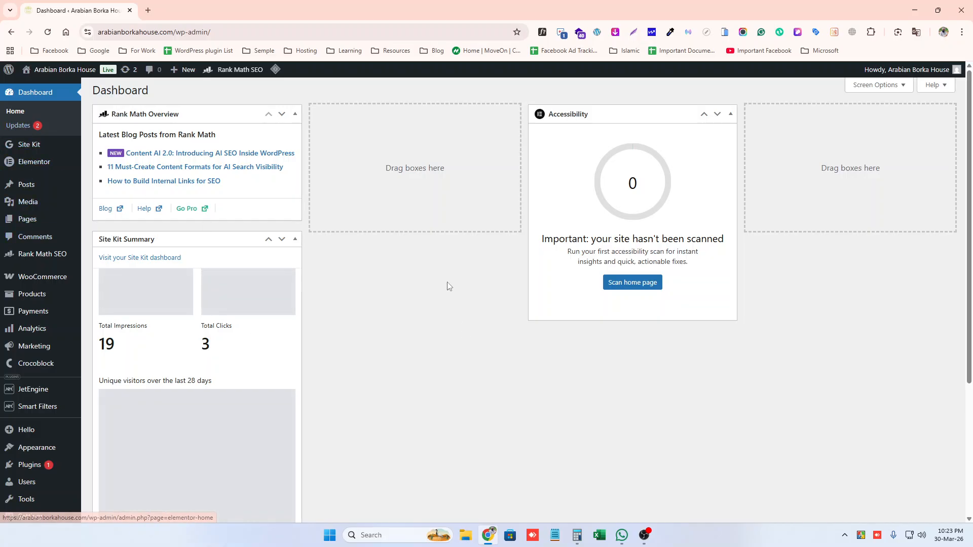
{"action": "mouse_move", "coordinate": [23, 295]}
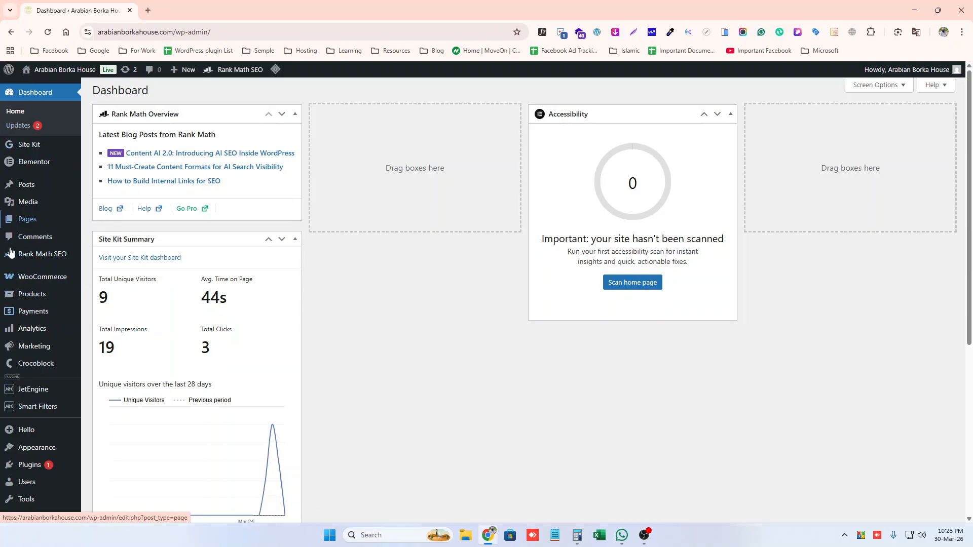
{"action": "scroll", "coordinate": [2, 242], "scroll_direction": "down", "scroll_amount": 4}
{"action": "scroll", "coordinate": [1, 242], "scroll_direction": "up", "scroll_amount": 4}
{"action": "scroll", "coordinate": [2, 304], "scroll_direction": "down", "scroll_amount": 5}
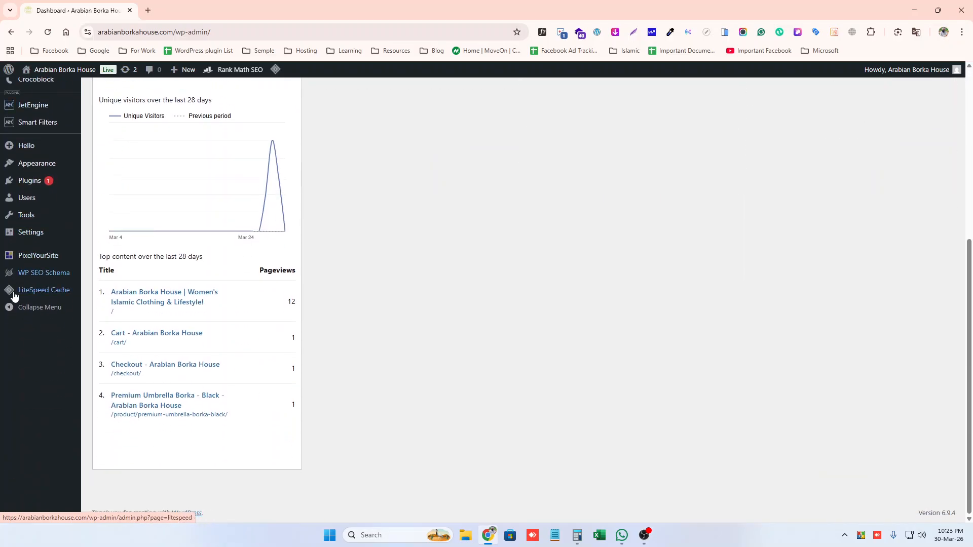
{"action": "scroll", "coordinate": [2, 312], "scroll_direction": "up", "scroll_amount": 5}
{"action": "scroll", "coordinate": [13, 185], "scroll_direction": "down", "scroll_amount": 5}
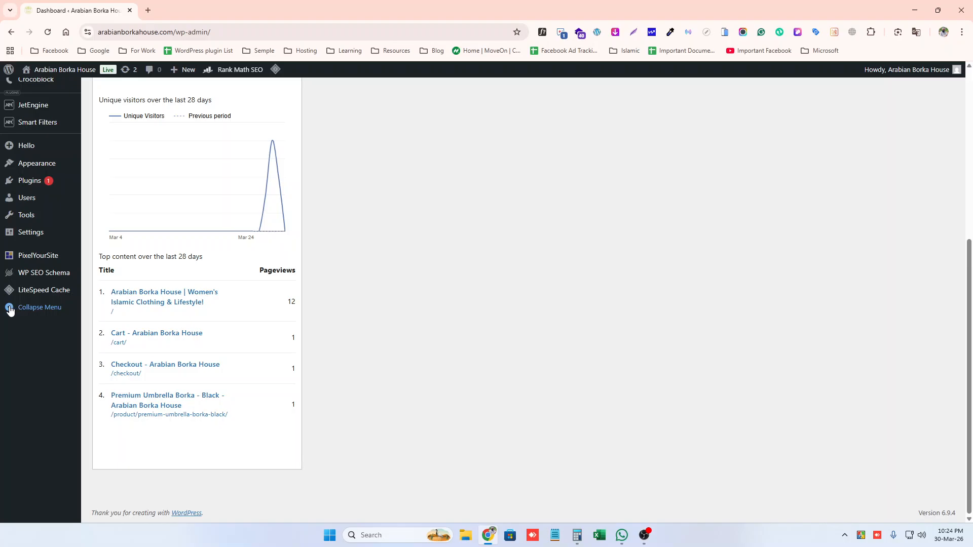
Collapse the admin menu to its compact form and expand it again.
{"action": "left_click", "coordinate": [11, 308]}
{"action": "scroll", "coordinate": [84, 112], "scroll_direction": "up", "scroll_amount": 5}
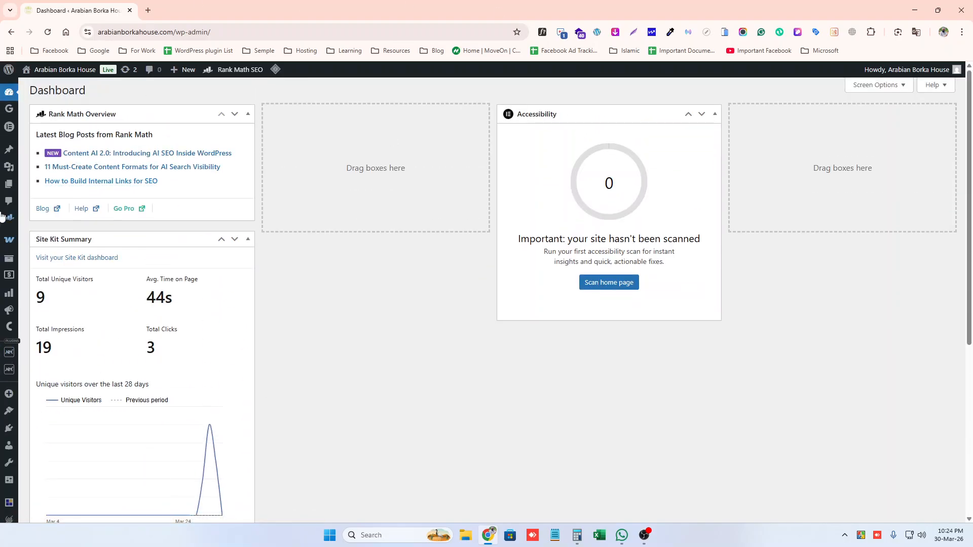
{"action": "scroll", "coordinate": [8, 304], "scroll_direction": "down", "scroll_amount": 5}
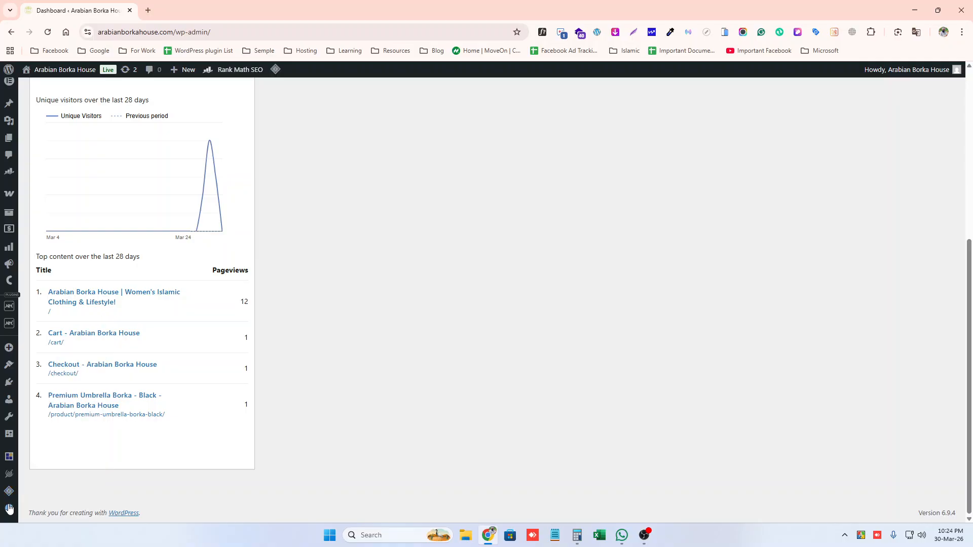
{"action": "left_click", "coordinate": [9, 508]}
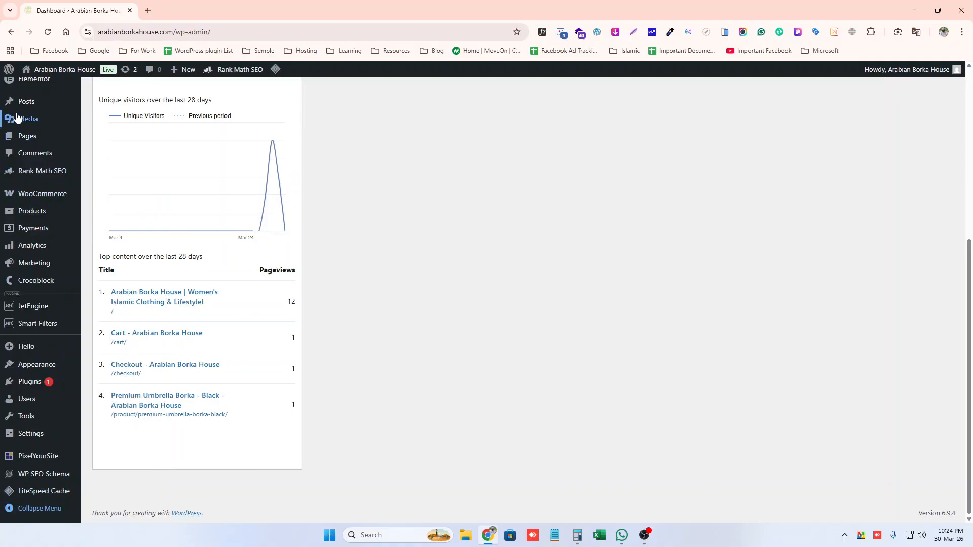
Open the list of all products and look through the existing entries.
{"action": "mouse_move", "coordinate": [22, 205]}
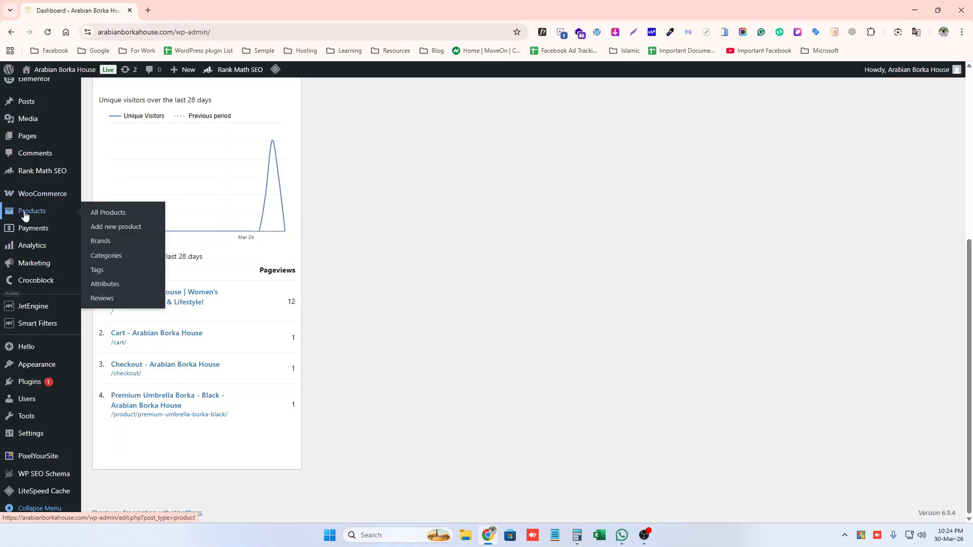
{"action": "left_click", "coordinate": [30, 214]}
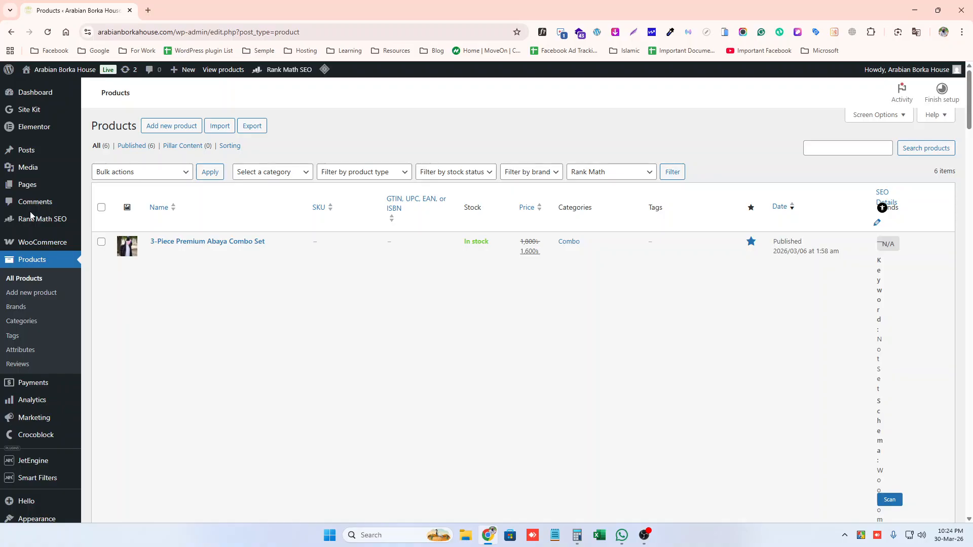
{"action": "scroll", "coordinate": [278, 212], "scroll_direction": "down", "scroll_amount": 1}
{"action": "scroll", "coordinate": [203, 209], "scroll_direction": "down", "scroll_amount": 5}
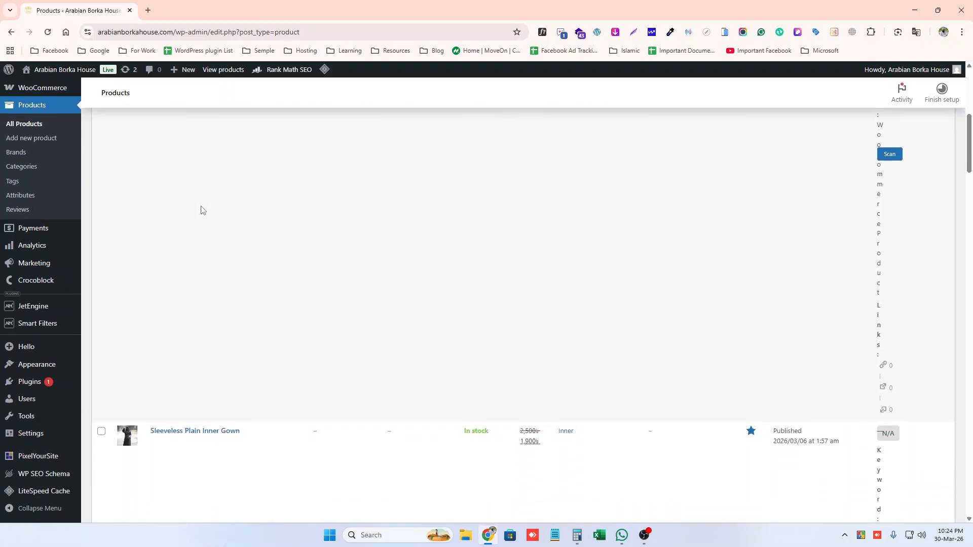
{"action": "scroll", "coordinate": [253, 304], "scroll_direction": "up", "scroll_amount": 2}
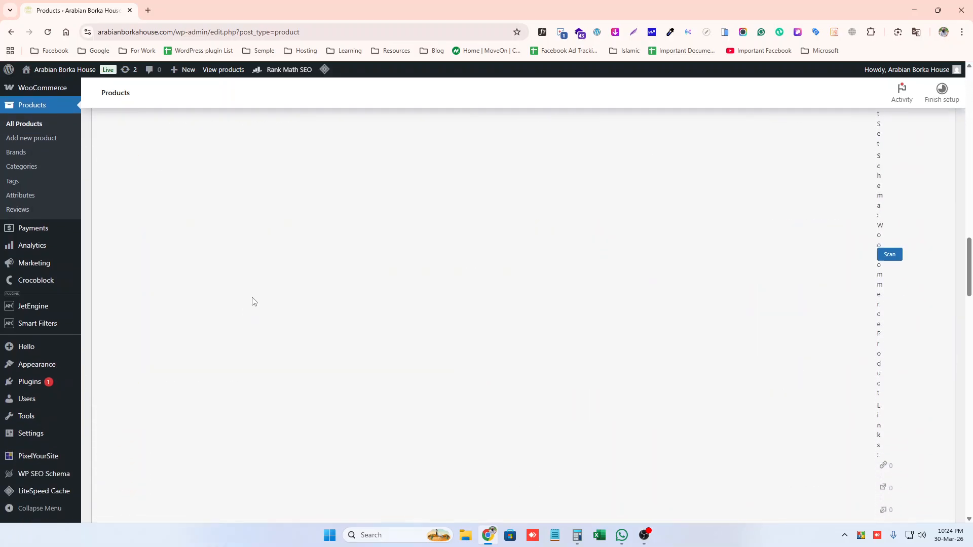
{"action": "scroll", "coordinate": [44, 229], "scroll_direction": "up", "scroll_amount": 1}
{"action": "scroll", "coordinate": [272, 289], "scroll_direction": "up", "scroll_amount": 8}
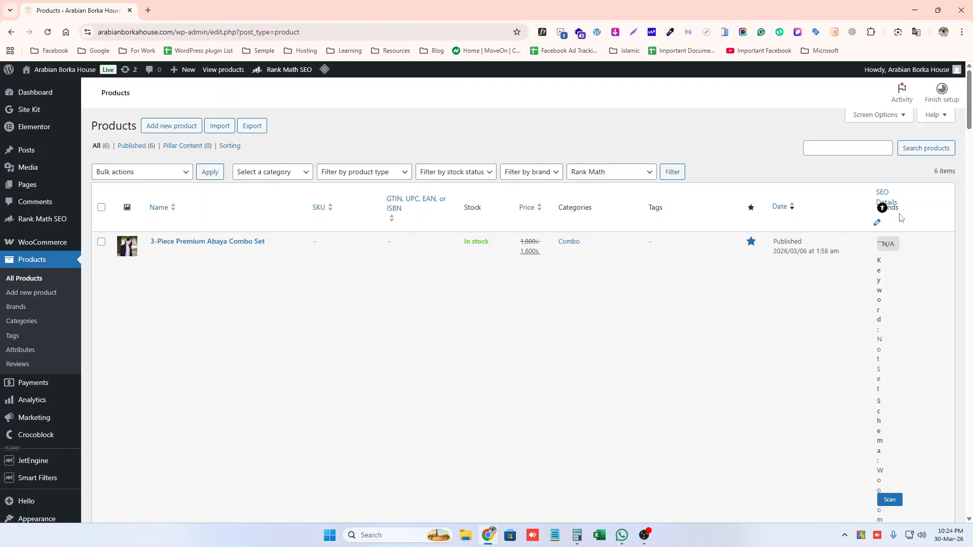
Start a new product named "Demo Product" and place the cursor in its description.
{"action": "left_click", "coordinate": [158, 130]}
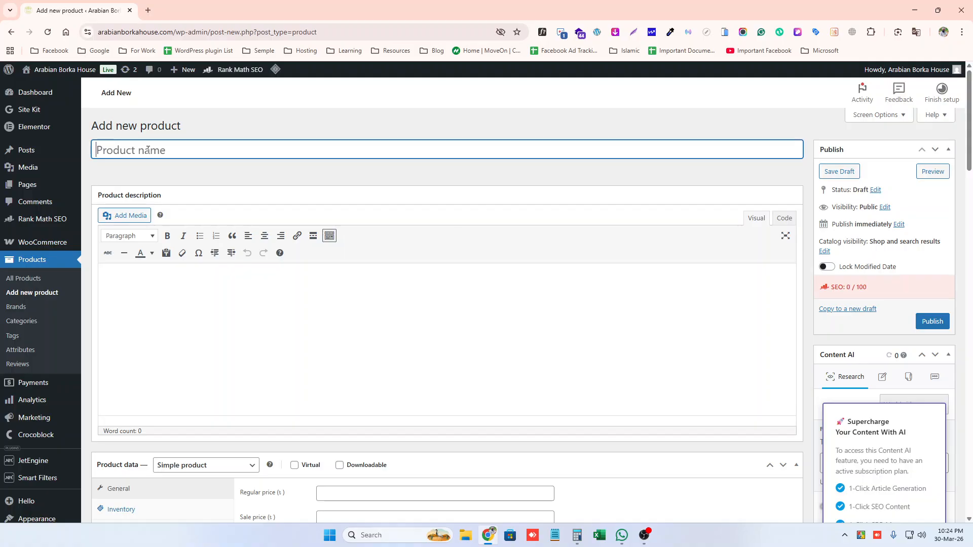
{"action": "type", "text": "Demo Product"}
{"action": "left_click", "coordinate": [184, 297]}
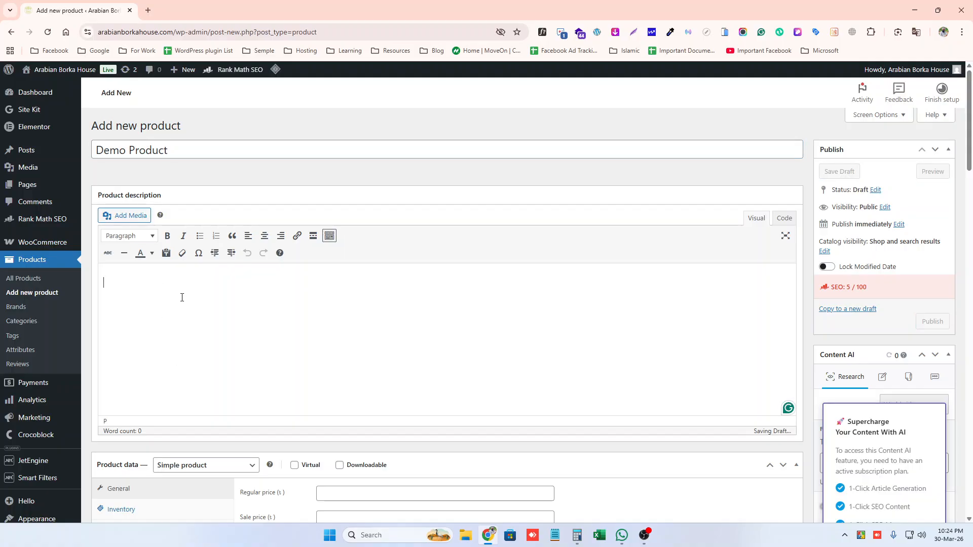
Search Google for "lorem ipsum" in a new browser tab and open the lipsum.com site.
{"action": "left_click", "coordinate": [149, 9]}
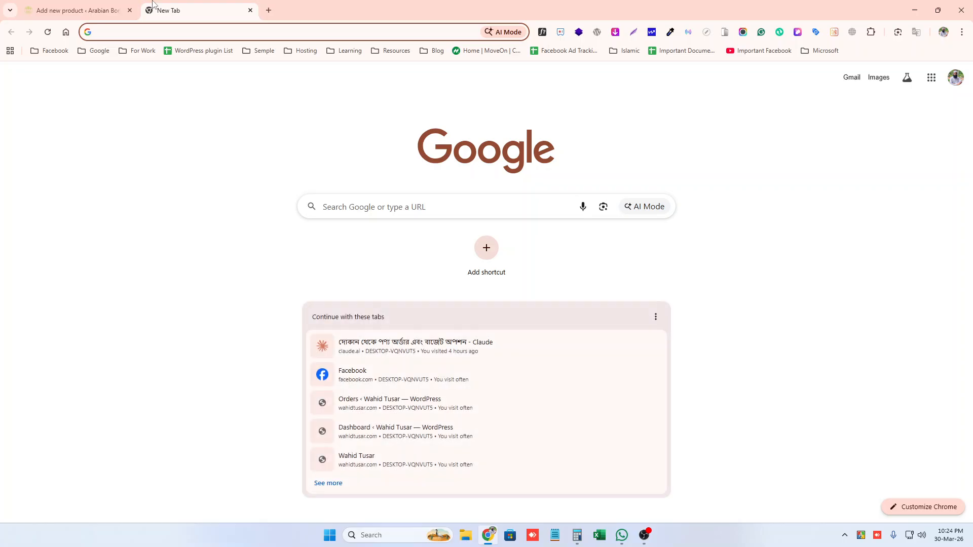
{"action": "type", "text": "lo"}
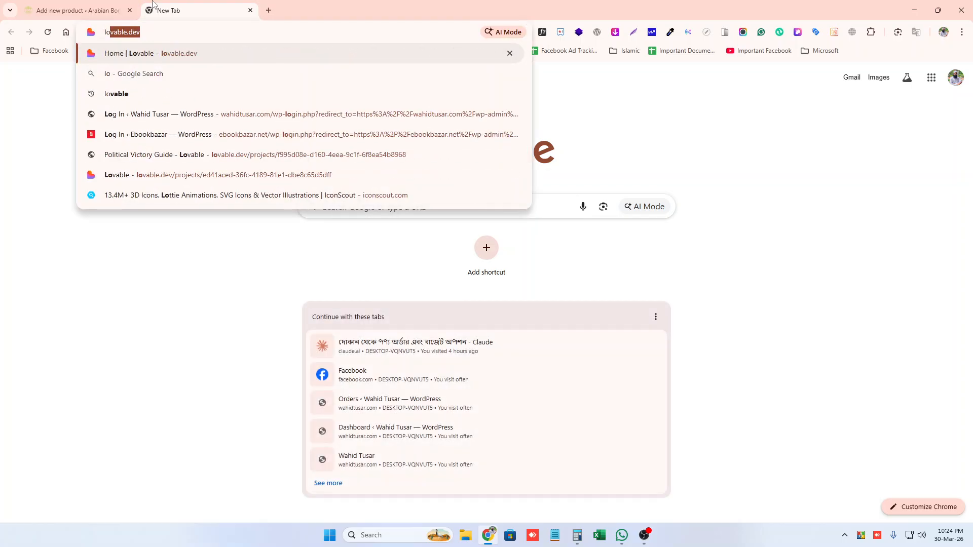
{"action": "type", "text": "mre"}
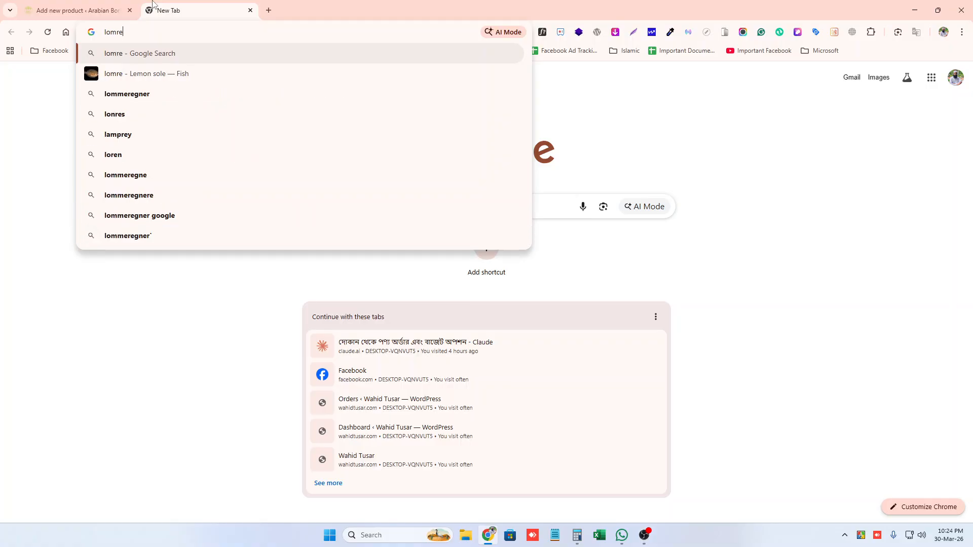
{"action": "key", "text": "BackSpace"}
{"action": "key", "text": "BackSpace"}
{"action": "key", "text": "BackSpace"}
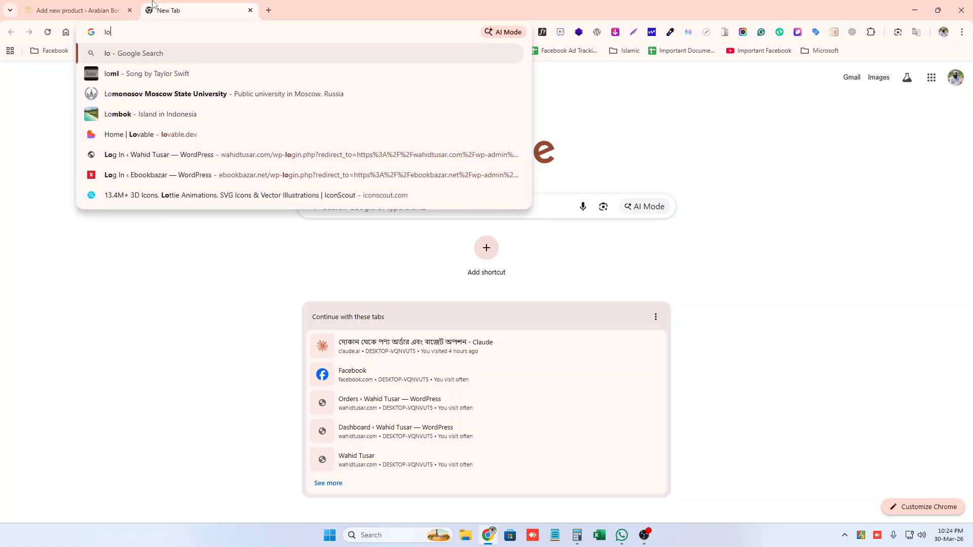
{"action": "type", "text": "re"}
{"action": "key", "text": "Down"}
{"action": "key", "text": "Down"}
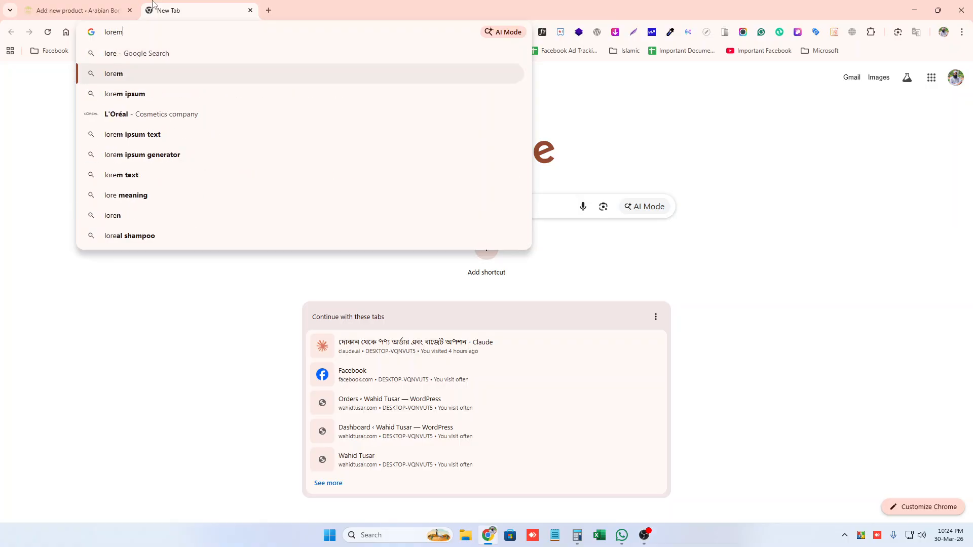
{"action": "key", "text": "Return"}
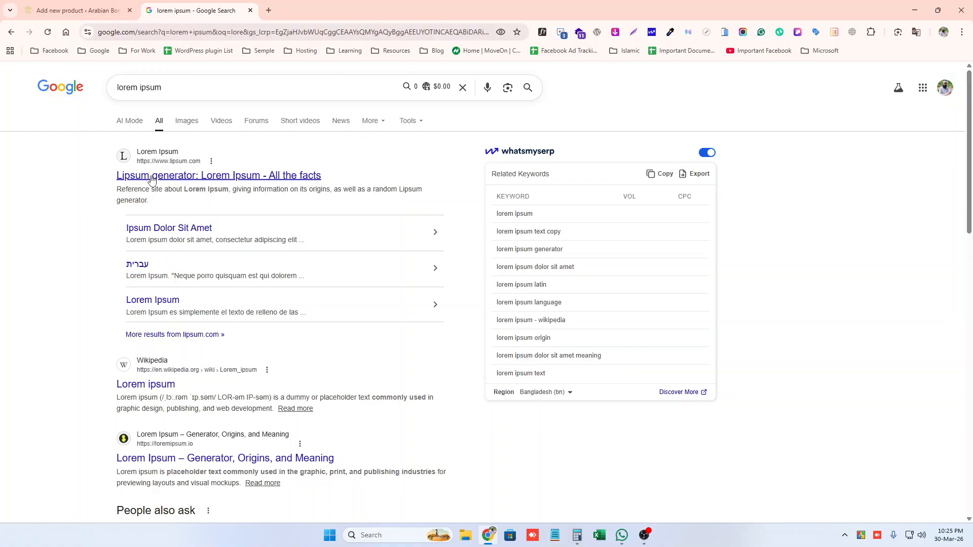
{"action": "left_click", "coordinate": [152, 177]}
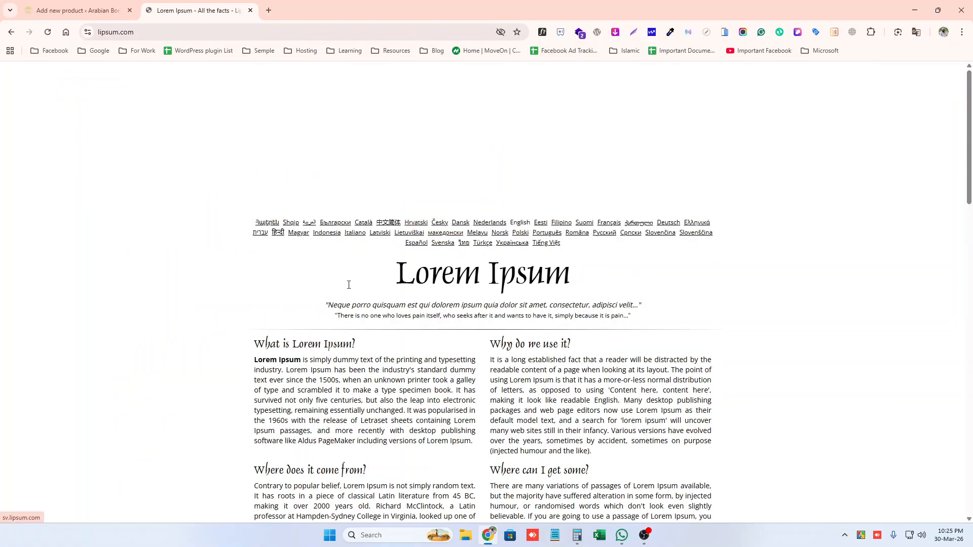
Copy the "Why do we use it?" and "Where does it come from?" sections from lipsum.com into the Demo Product description.
{"action": "scroll", "coordinate": [348, 283], "scroll_direction": "down", "scroll_amount": 3}
{"action": "left_click_drag", "start_coordinate": [252, 204], "coordinate": [332, 231]}
{"action": "left_click_drag", "start_coordinate": [405, 303], "coordinate": [462, 448]}
{"action": "left_click", "coordinate": [483, 203]}
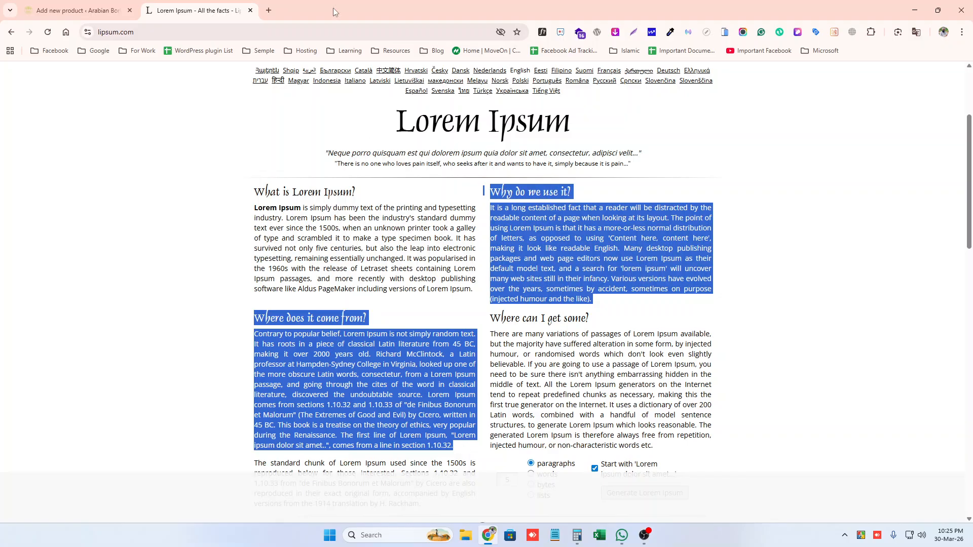
{"action": "left_click", "coordinate": [76, 10]}
{"action": "type", "text": "Why do we use it? It is a long established fact that a reader will be distracted by the readable content of a page when looking at its layout. The point of using Lorem Ipsum is that it has a more-or-less normal distribution of letters, as opposed to using 'Content here, content here', making it look like readable English. Many desktop publishing packages and web page editors now use Lorem Ipsum as their default model text, and a search for 'lorem ipsum' will uncover many web sites still in their infancy. Various versions have evolved over the years, sometimes by accident, sometimes on purpose (injected humour and the like).  Where does it come from? Contrary to popular belief, Lorem Ipsum is not simply random text. It has roots in a piece of classical Latin literature from 45 BC, making it over 2000 years old. Richard McClintock, a Latin professor at Hampden-Sydney College in Virginia, looked up one of the more obscure Latin words, consectetur, from a Lorem Ipsum passage, and going through the cites of the word in classical literature, discovered the undoubtable source. Lorem Ipsum comes from sections 1.10.32 and 1.10.33 of \"de Finibus Bonorum et Malorum\" (The Extremes of Good and Evil) by Cicero, written in 45 BC. This book is a treatise on the theory of ethics, very popular during the Renaissance. The first line of Lorem Ipsum, \"Lorem ipsum dolor sit amet..\", comes from a line in section 1.10.32."}
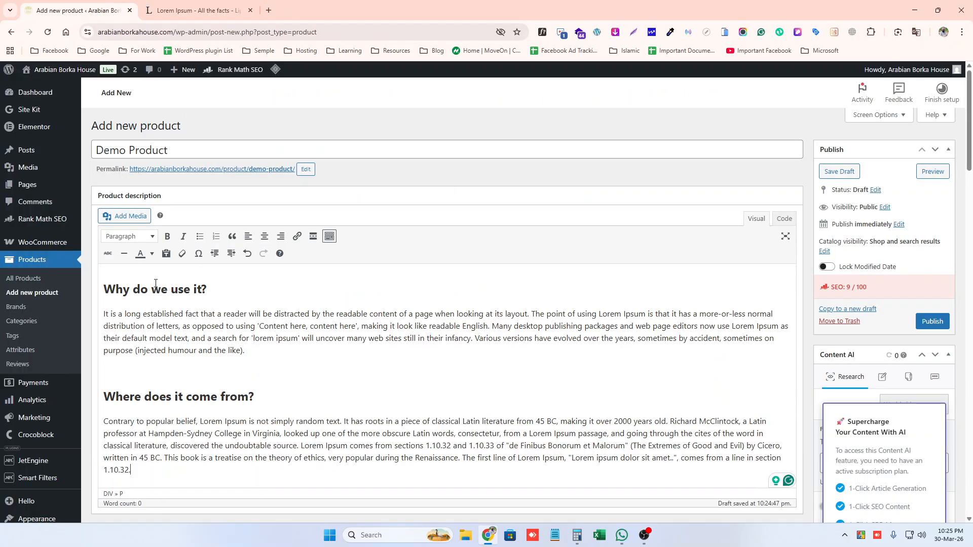
{"action": "scroll", "coordinate": [178, 300], "scroll_direction": "down", "scroll_amount": 4}
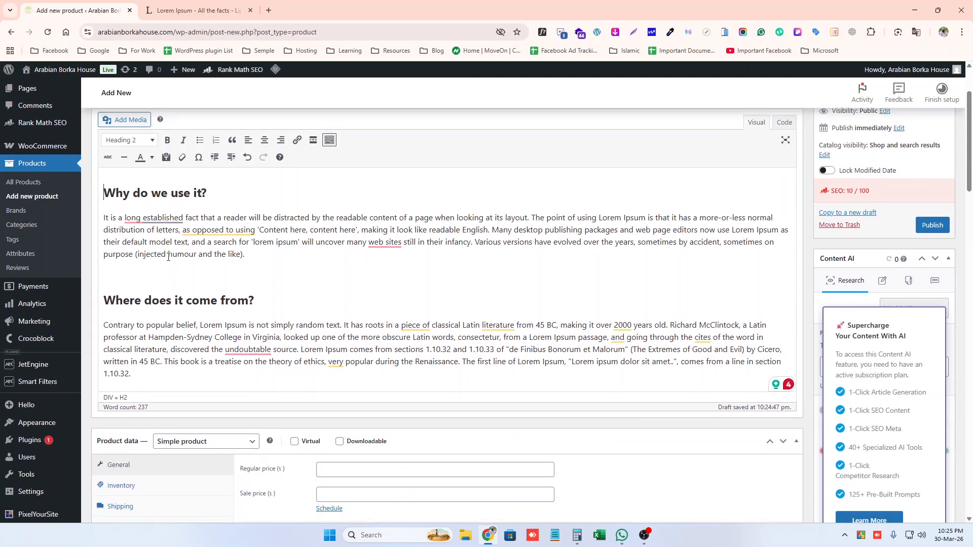
{"action": "scroll", "coordinate": [172, 254], "scroll_direction": "up", "scroll_amount": 4}
Set the product's regular price to 2000 and its sale price to 1900.
{"action": "scroll", "coordinate": [156, 202], "scroll_direction": "down", "scroll_amount": 6}
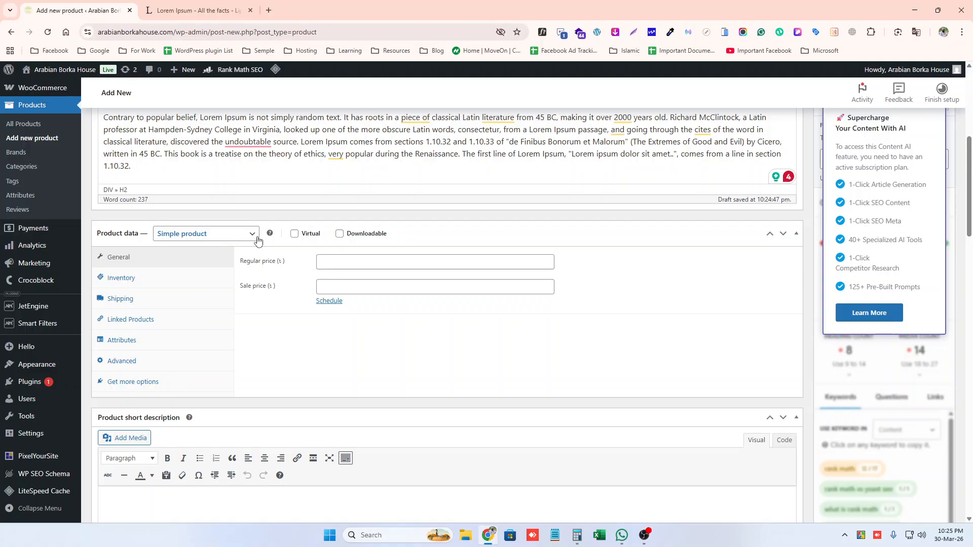
{"action": "left_click", "coordinate": [325, 263]}
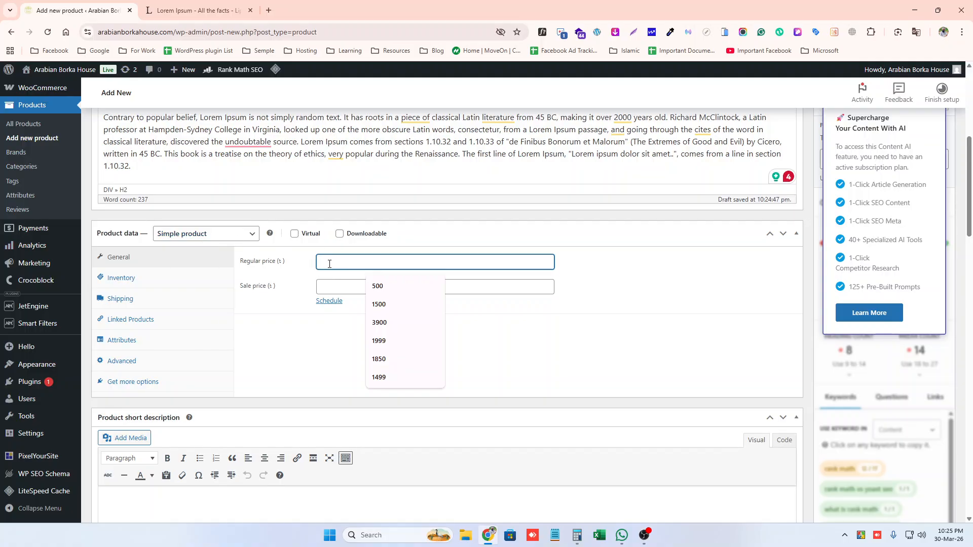
{"action": "type", "text": "2000"}
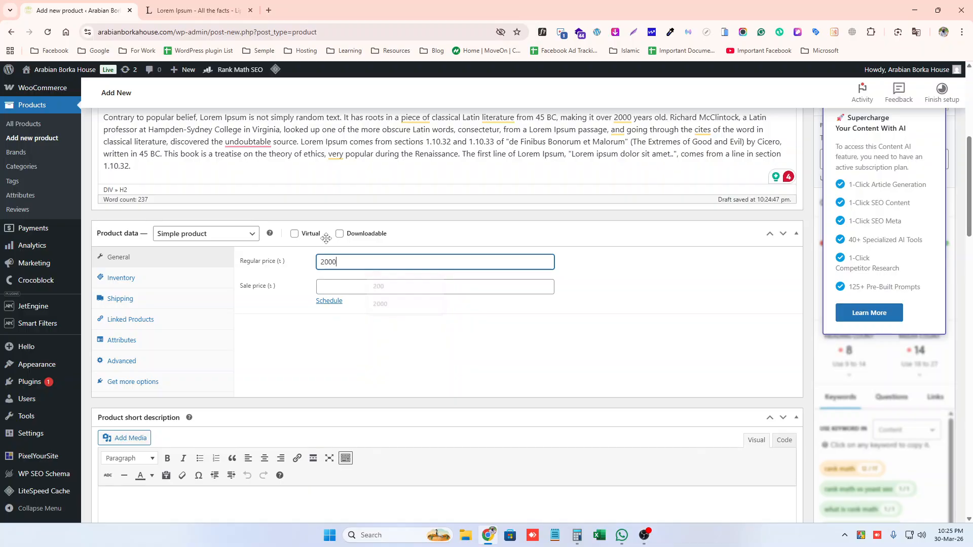
{"action": "left_click", "coordinate": [344, 290]}
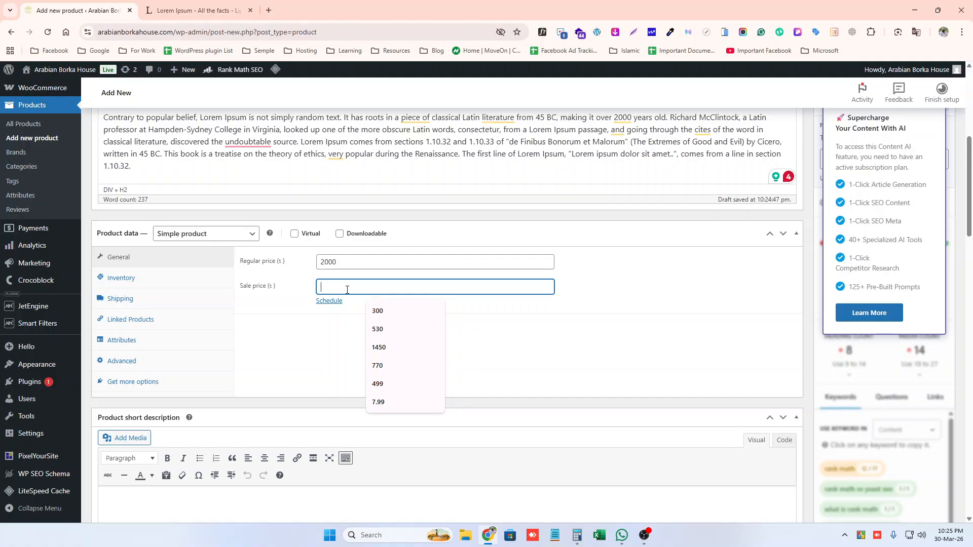
{"action": "type", "text": "1900"}
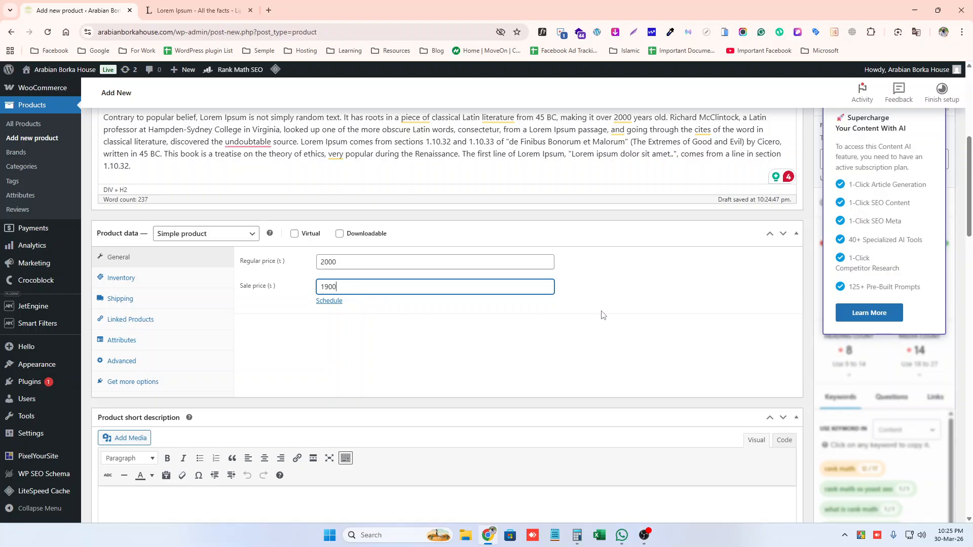
{"action": "double_click", "coordinate": [342, 255]}
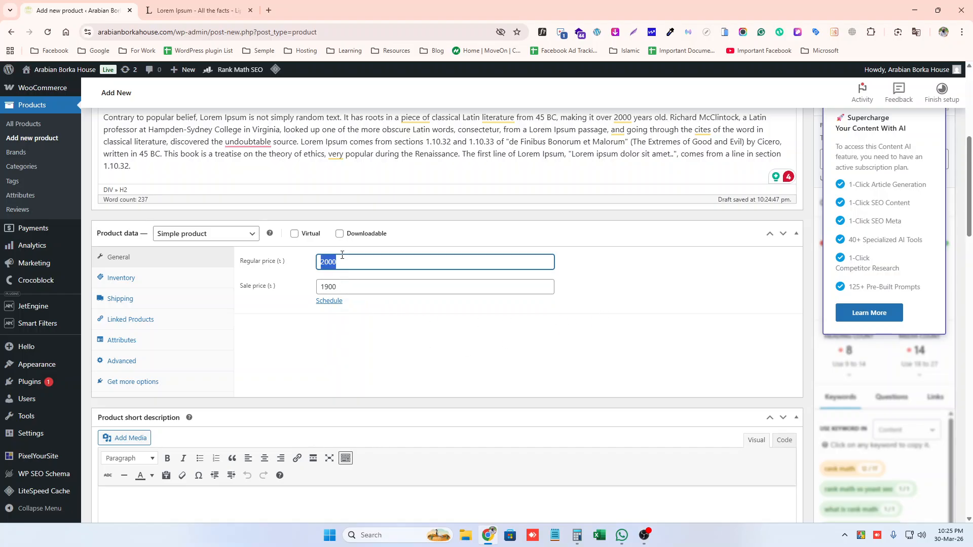
{"action": "double_click", "coordinate": [348, 287]}
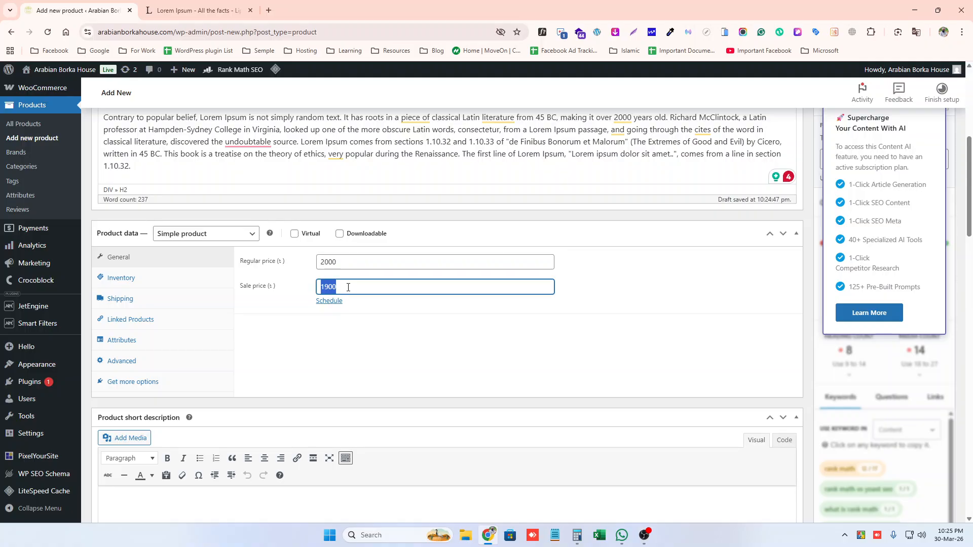
{"action": "left_click", "coordinate": [325, 339]}
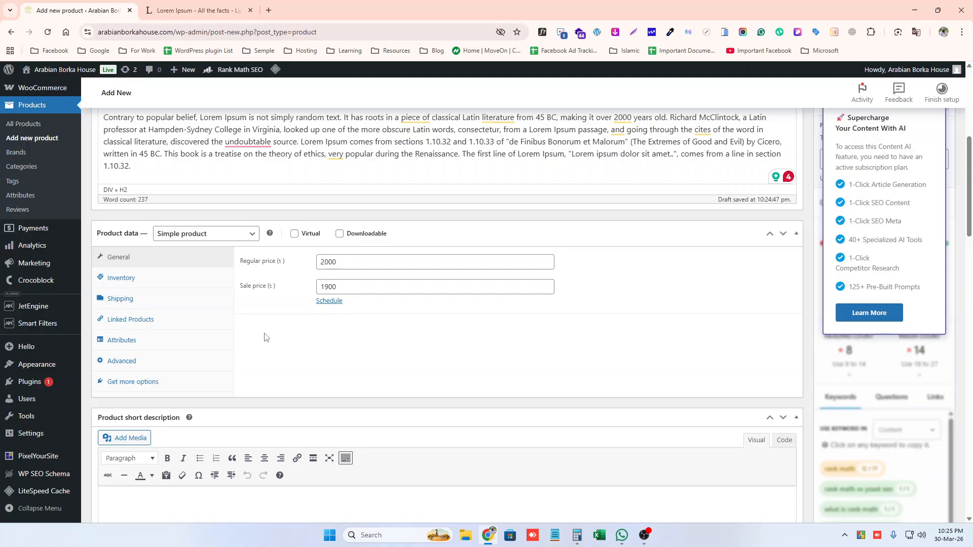
Set the product's SKU to SKU-004-1 in the inventory data.
{"action": "left_click", "coordinate": [143, 284]}
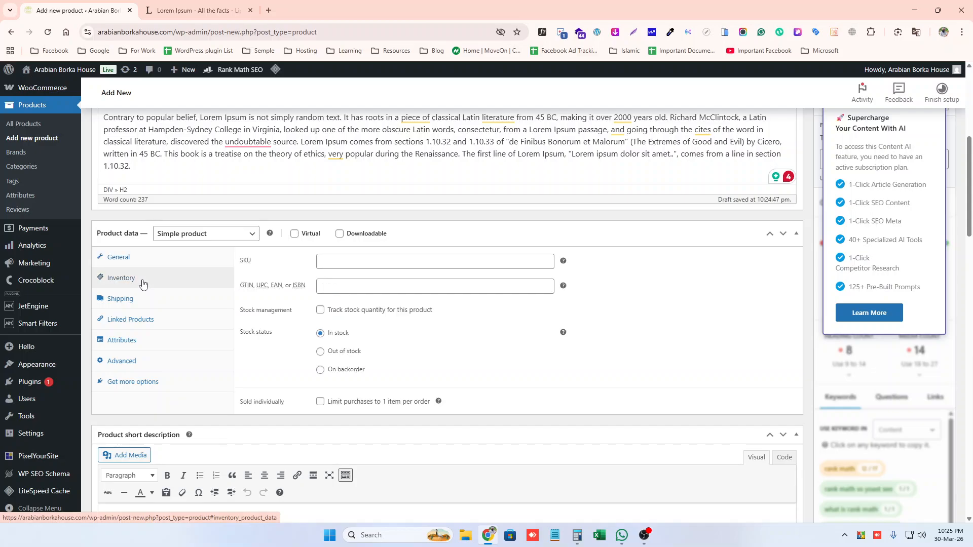
{"action": "left_click", "coordinate": [339, 264]}
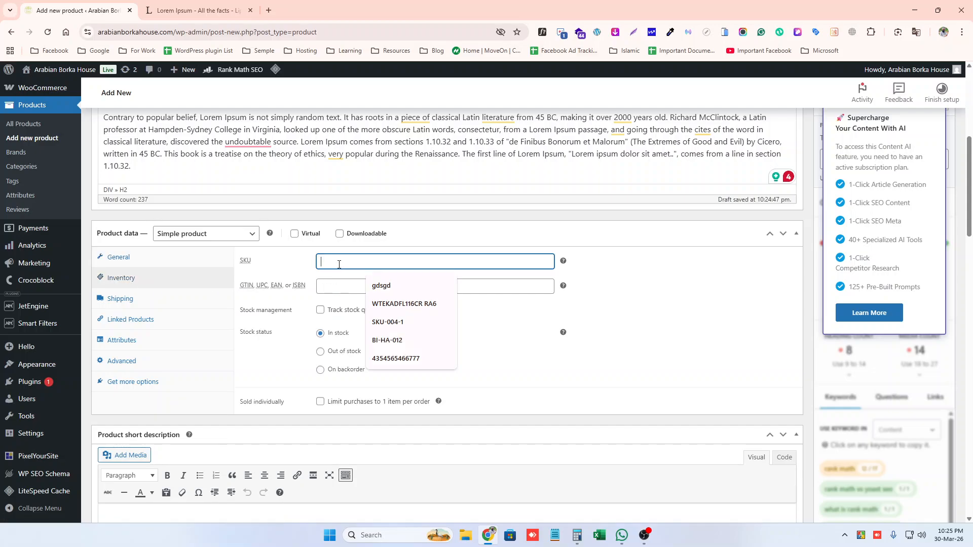
{"action": "left_click", "coordinate": [365, 323]}
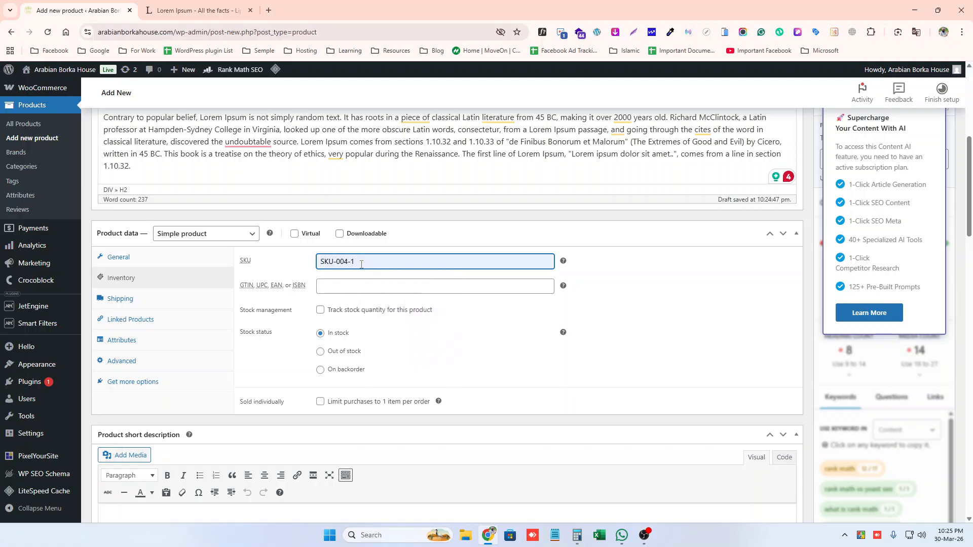
{"action": "left_click", "coordinate": [385, 290]}
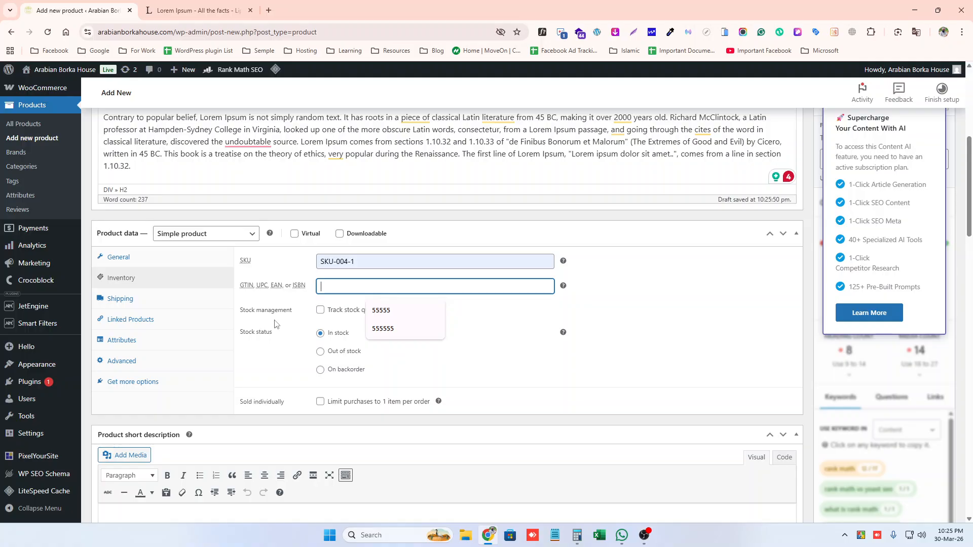
Enable stock quantity tracking for the product and set the quantity to 10.
{"action": "left_click_drag", "start_coordinate": [277, 311], "coordinate": [294, 312]}
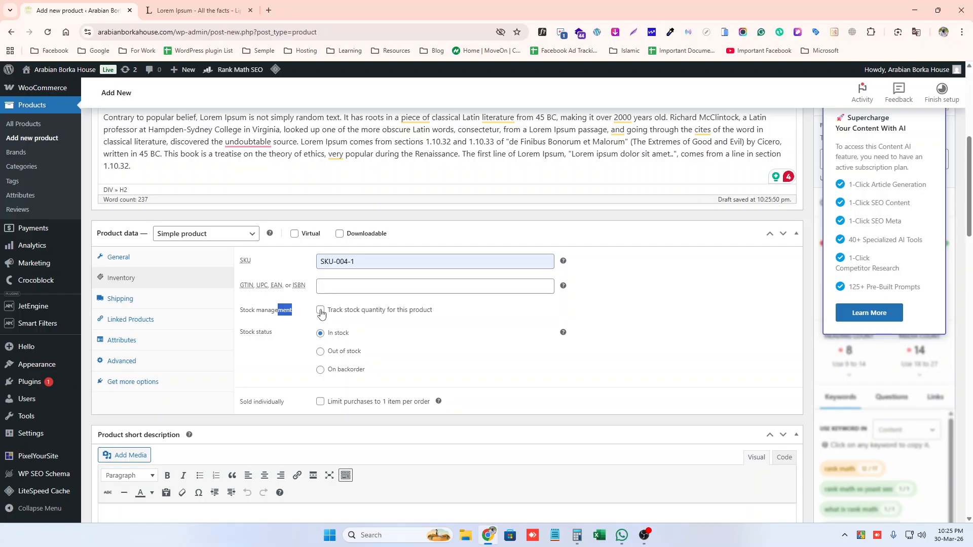
{"action": "left_click", "coordinate": [320, 311]}
{"action": "left_click_drag", "start_coordinate": [346, 330], "coordinate": [291, 336]}
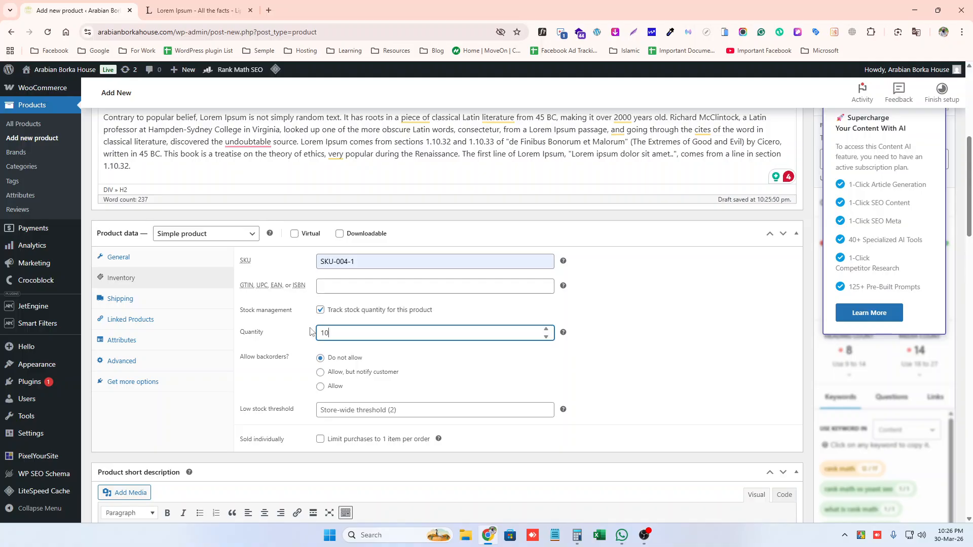
{"action": "scroll", "coordinate": [284, 315], "scroll_direction": "down", "scroll_amount": 2}
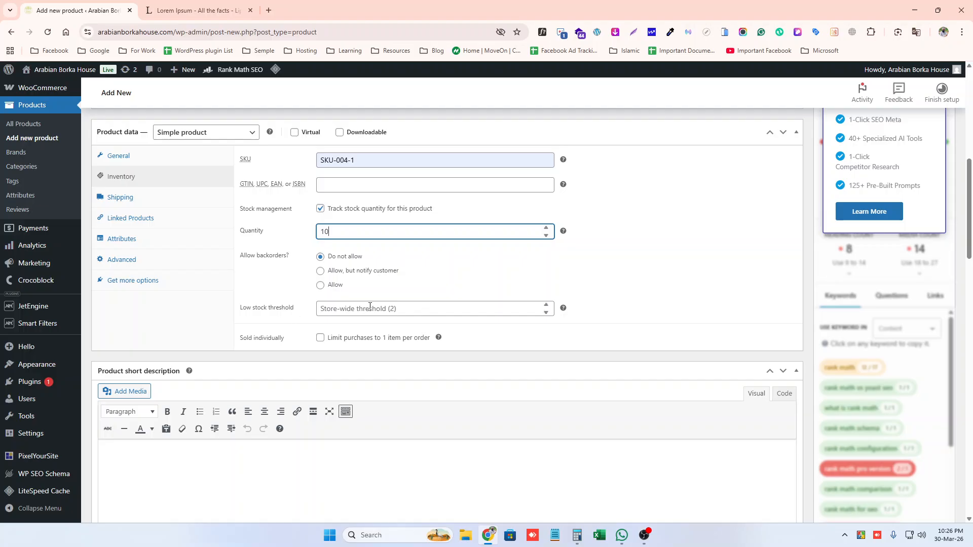
Set the low stock threshold to -1 and point out the option limiting purchases to one item per order.
{"action": "left_click", "coordinate": [390, 309]}
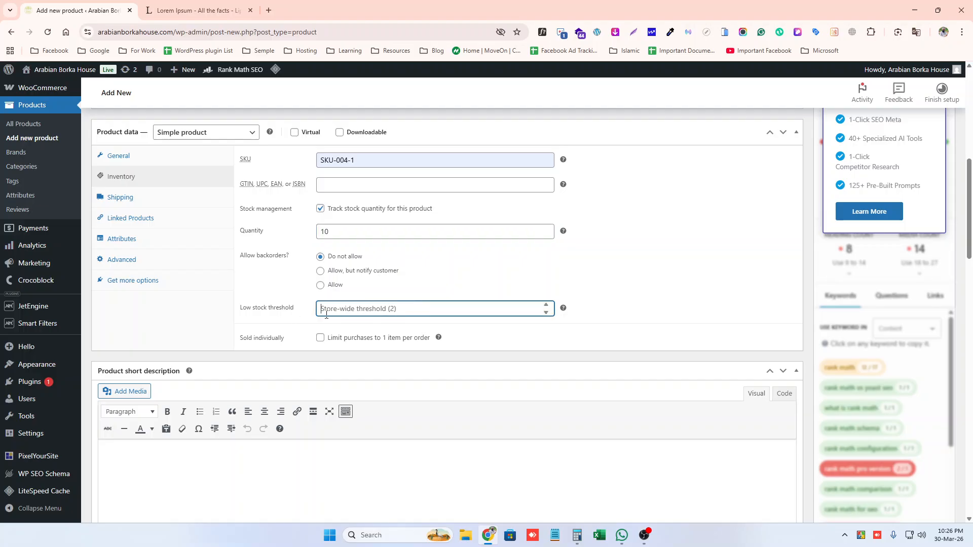
{"action": "scroll", "coordinate": [328, 314], "scroll_direction": "down", "scroll_amount": 1}
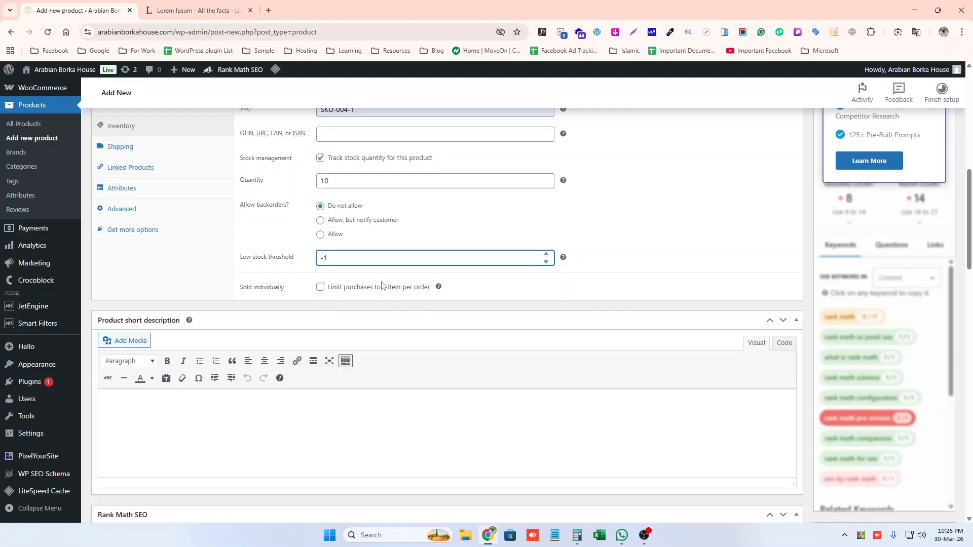
{"action": "left_click_drag", "start_coordinate": [382, 285], "coordinate": [330, 296]}
{"action": "left_click", "coordinate": [321, 288]}
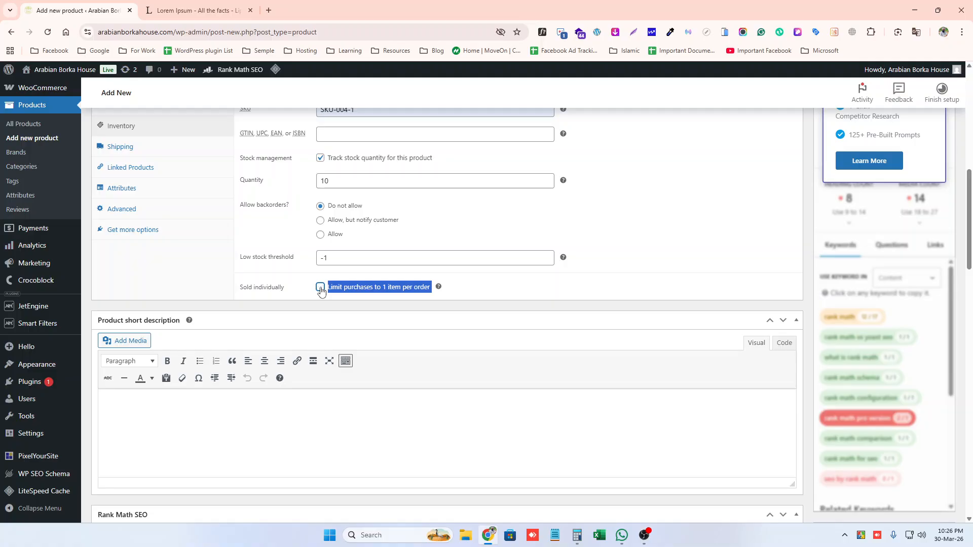
Look through the product's shipping data: weight, dimensions and the available shipping classes.
{"action": "scroll", "coordinate": [582, 250], "scroll_direction": "up", "scroll_amount": 6}
{"action": "scroll", "coordinate": [152, 349], "scroll_direction": "down", "scroll_amount": 2}
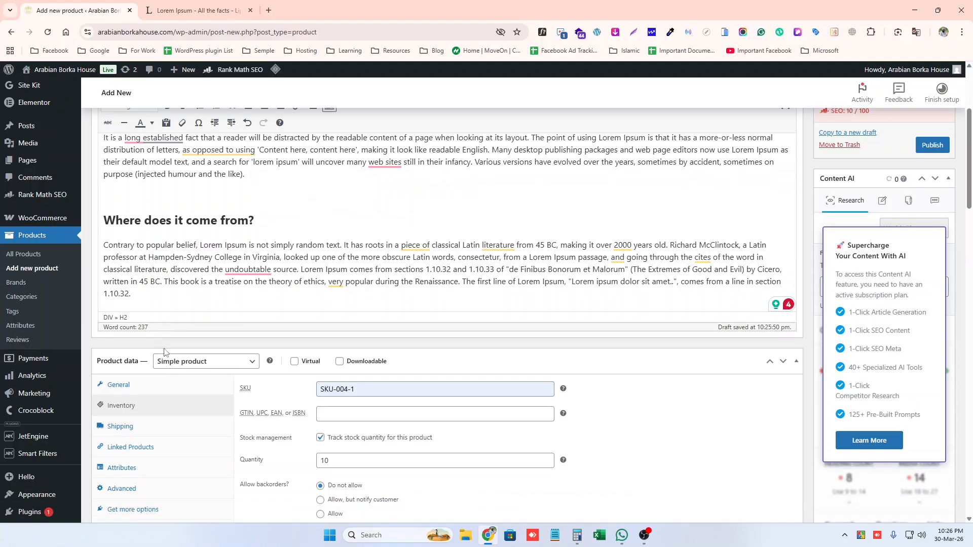
{"action": "left_click", "coordinate": [154, 348]}
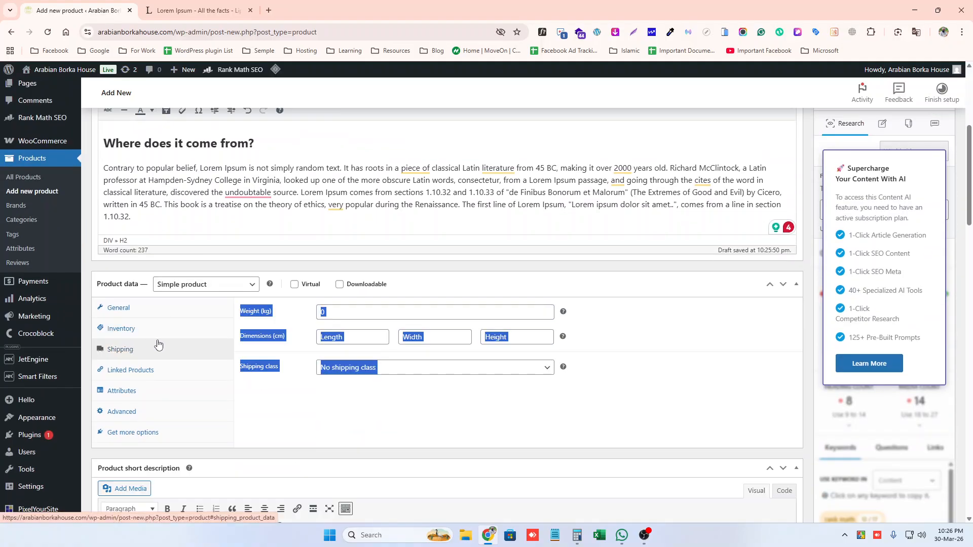
{"action": "left_click", "coordinate": [394, 315]}
{"action": "left_click_drag", "start_coordinate": [284, 317], "coordinate": [242, 315]}
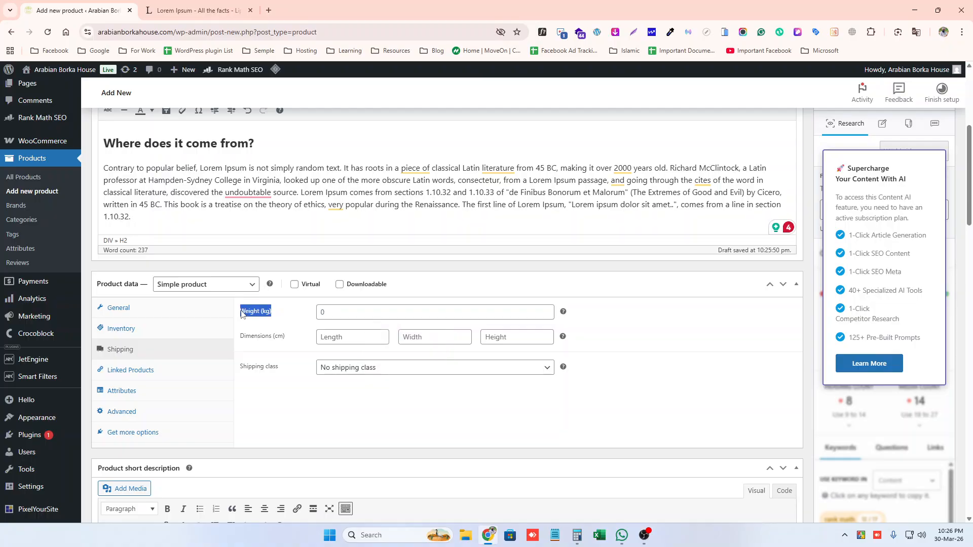
{"action": "left_click", "coordinate": [335, 340]}
{"action": "left_click", "coordinate": [415, 369]}
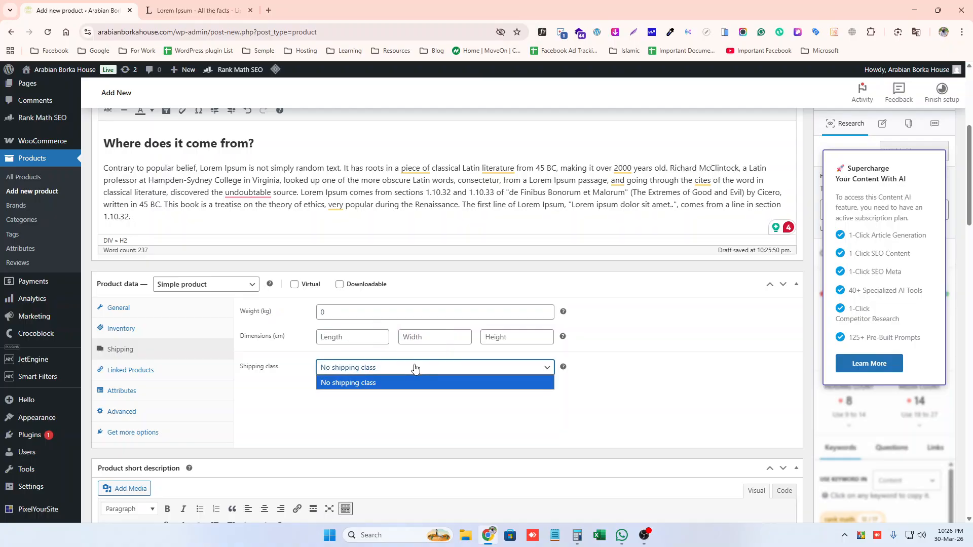
{"action": "left_click", "coordinate": [415, 369]}
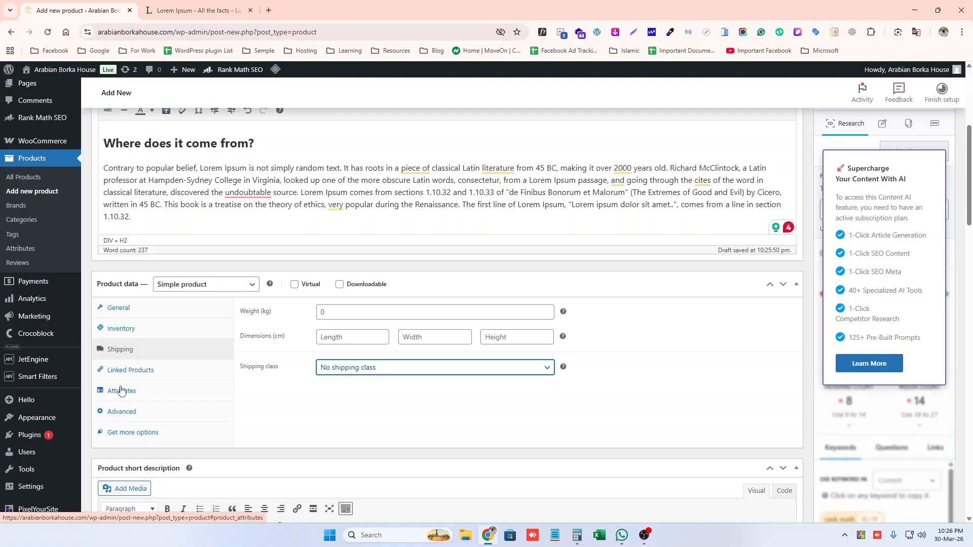
Look over the product's empty short description, the Rank Math SEO section and the publishing settings.
{"action": "scroll", "coordinate": [611, 365], "scroll_direction": "down", "scroll_amount": 3}
{"action": "scroll", "coordinate": [410, 299], "scroll_direction": "down", "scroll_amount": 2}
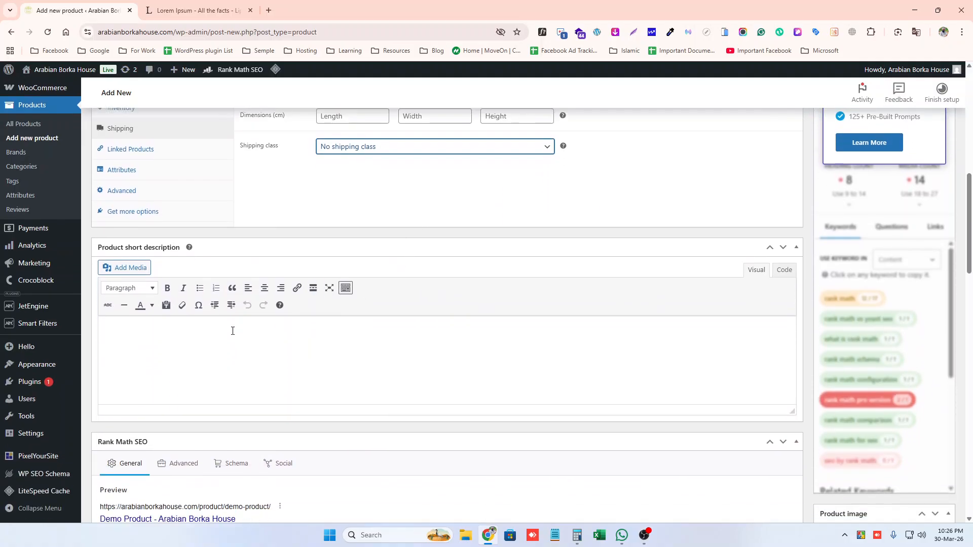
{"action": "left_click", "coordinate": [161, 330]}
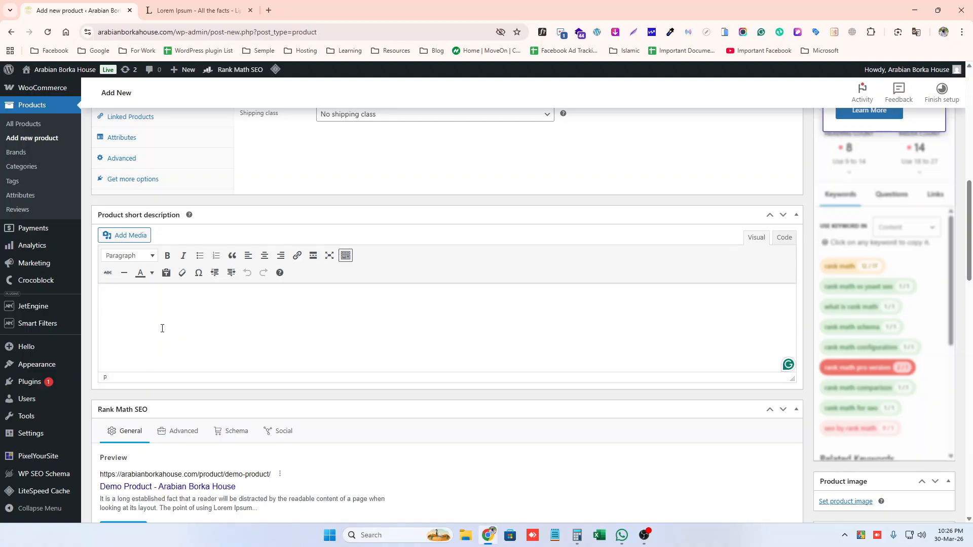
{"action": "scroll", "coordinate": [218, 344], "scroll_direction": "down", "scroll_amount": 4}
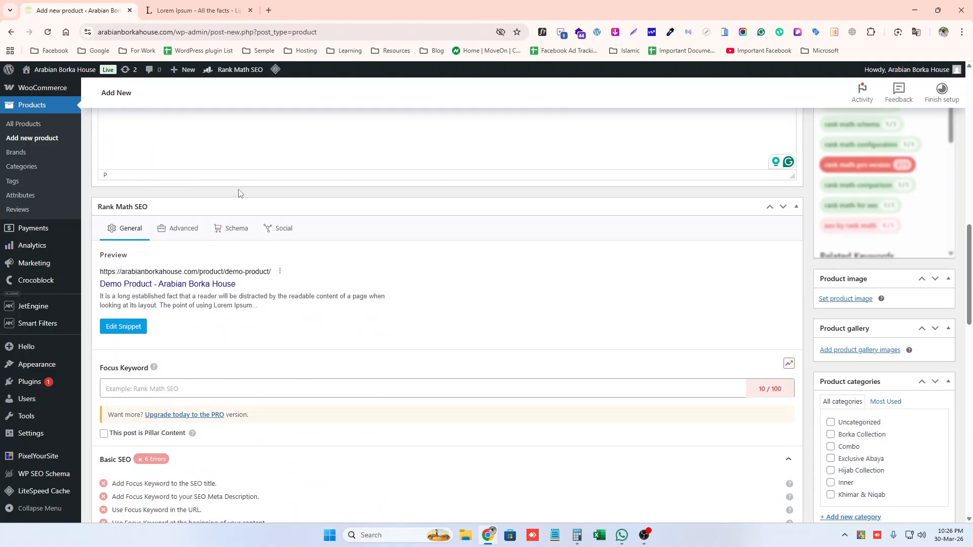
{"action": "scroll", "coordinate": [239, 193], "scroll_direction": "down", "scroll_amount": 4}
{"action": "scroll", "coordinate": [292, 265], "scroll_direction": "up", "scroll_amount": 15}
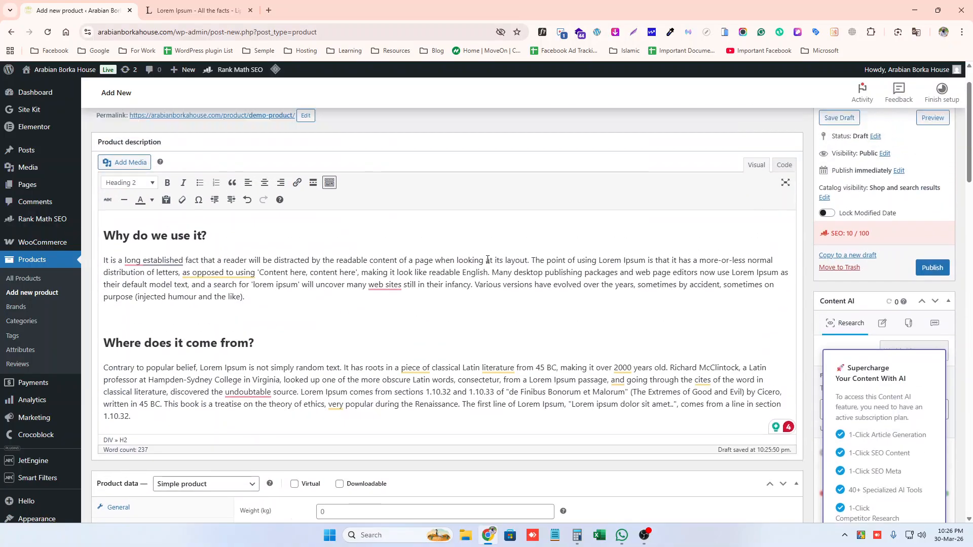
{"action": "scroll", "coordinate": [488, 260], "scroll_direction": "up", "scroll_amount": 1}
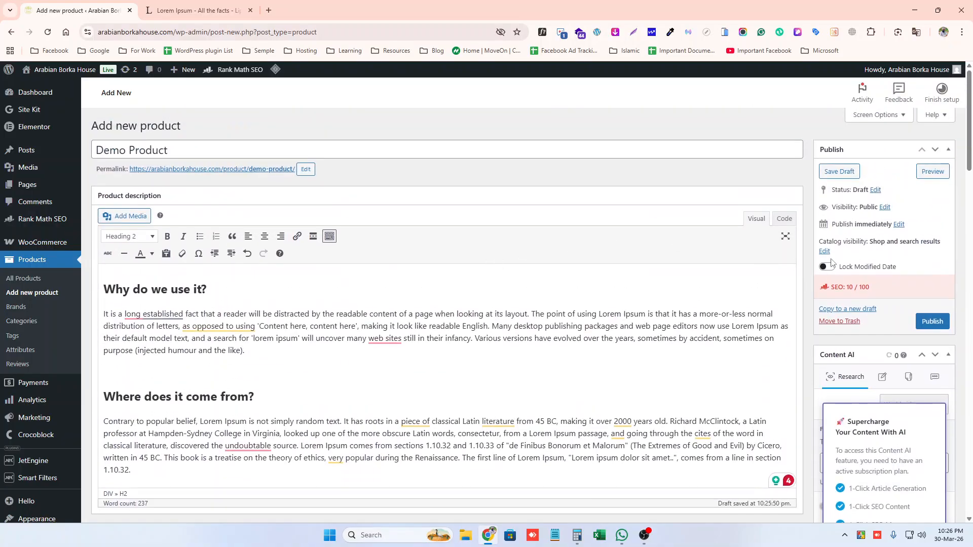
{"action": "scroll", "coordinate": [831, 262], "scroll_direction": "down", "scroll_amount": 4}
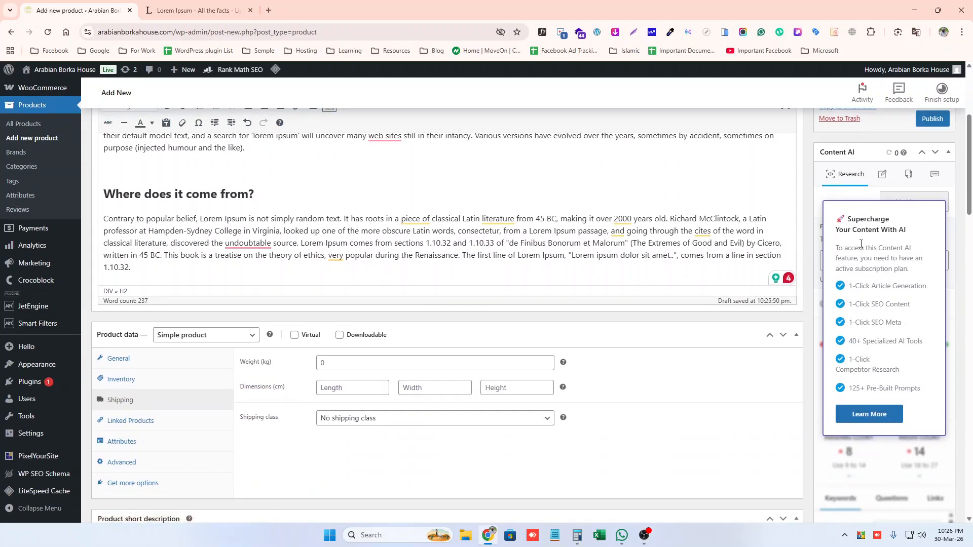
{"action": "scroll", "coordinate": [905, 179], "scroll_direction": "down", "scroll_amount": 2}
{"action": "scroll", "coordinate": [913, 182], "scroll_direction": "up", "scroll_amount": 2}
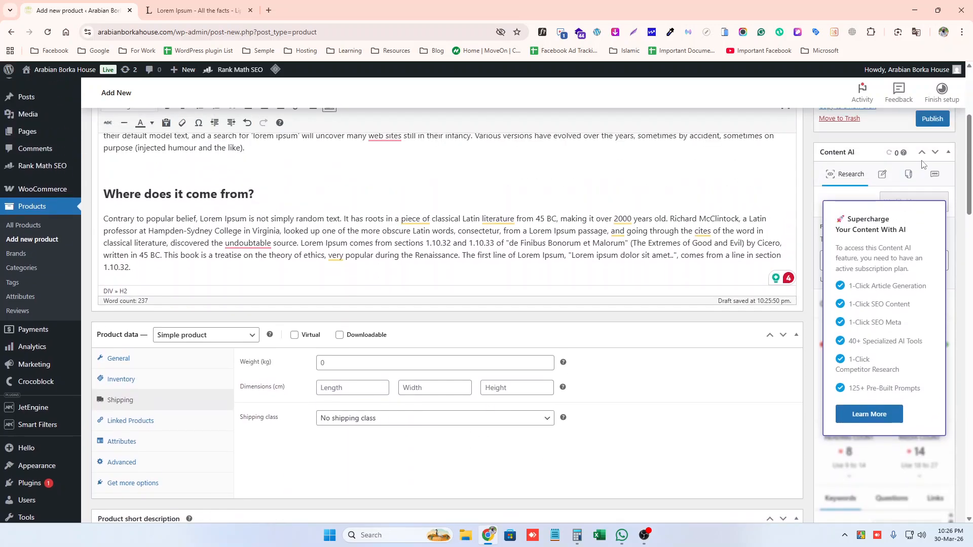
Collapse the Content AI section and set the media library photo 4.webp, showing the mustard borka, as the product image.
{"action": "left_click", "coordinate": [948, 152]}
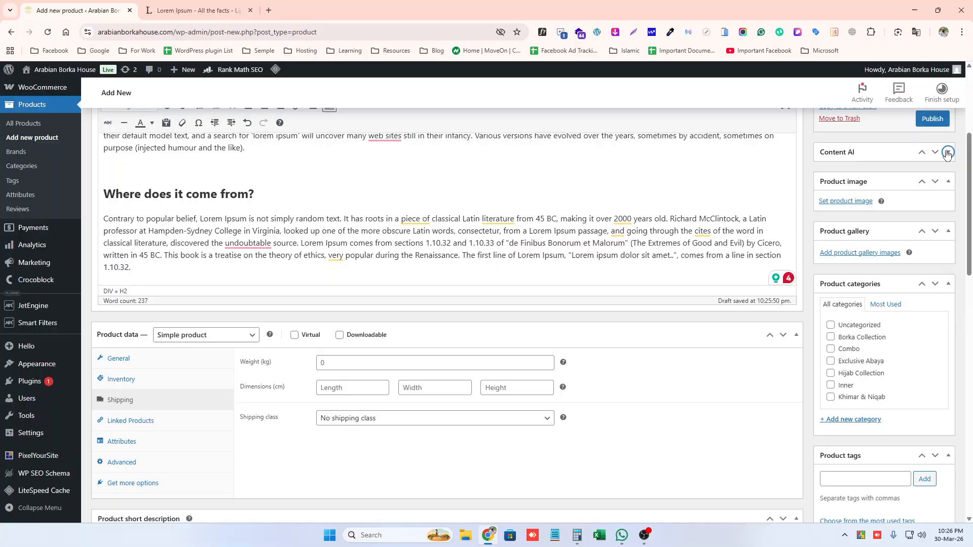
{"action": "left_click", "coordinate": [856, 202]}
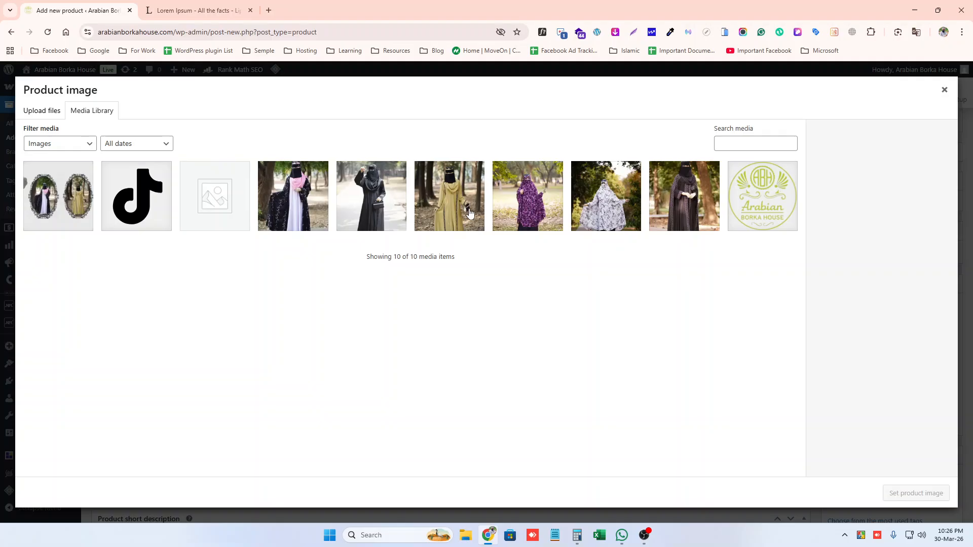
{"action": "left_click", "coordinate": [470, 213]}
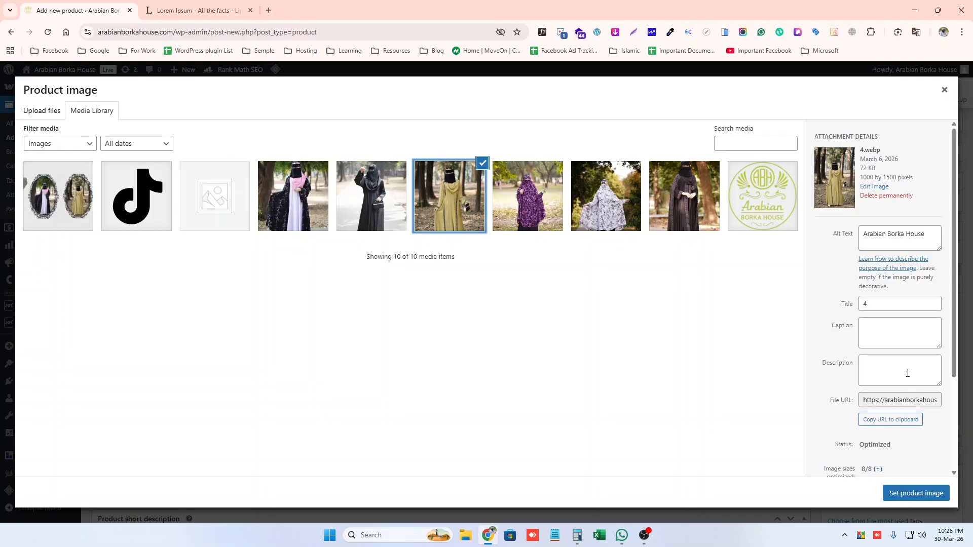
{"action": "left_click", "coordinate": [908, 494]}
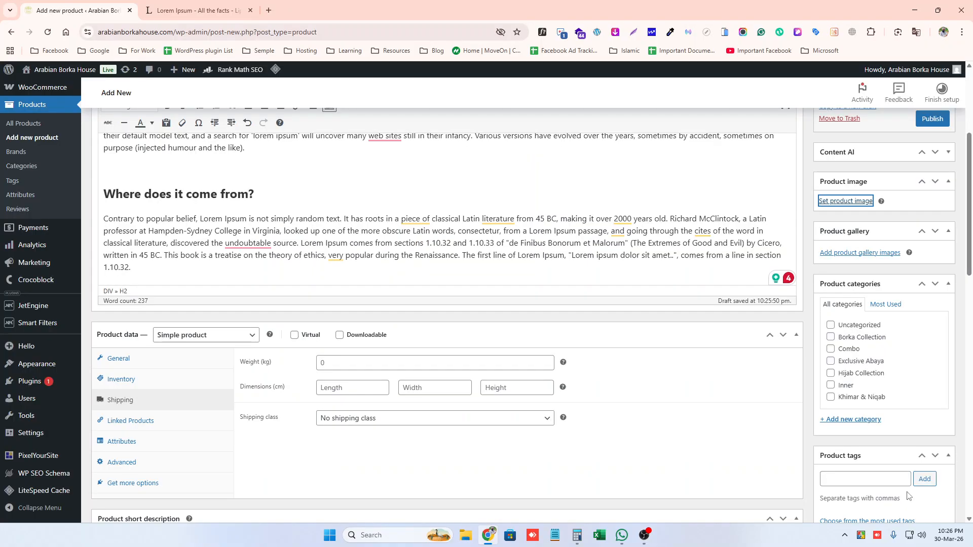
{"action": "scroll", "coordinate": [873, 253], "scroll_direction": "down", "scroll_amount": 1}
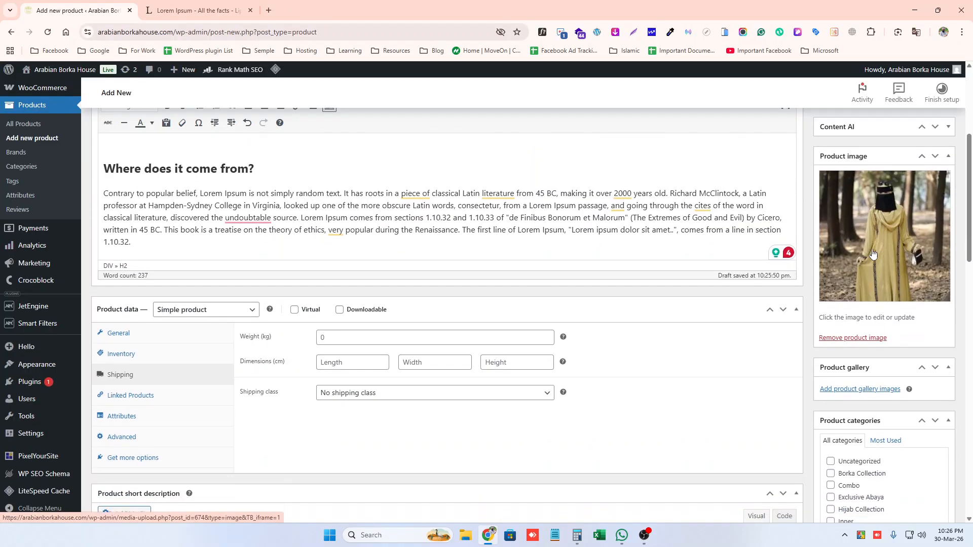
Add the purple, white patterned and plain black borka photos from the media library to the product gallery.
{"action": "scroll", "coordinate": [873, 254], "scroll_direction": "down", "scroll_amount": 1}
{"action": "left_click", "coordinate": [827, 364]}
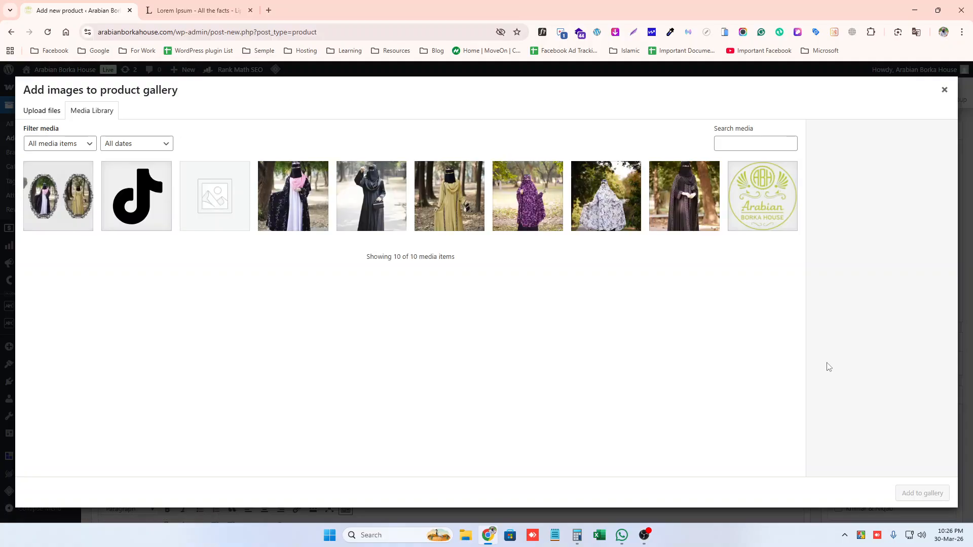
{"action": "left_click", "coordinate": [507, 201]}
{"action": "left_click", "coordinate": [611, 196]}
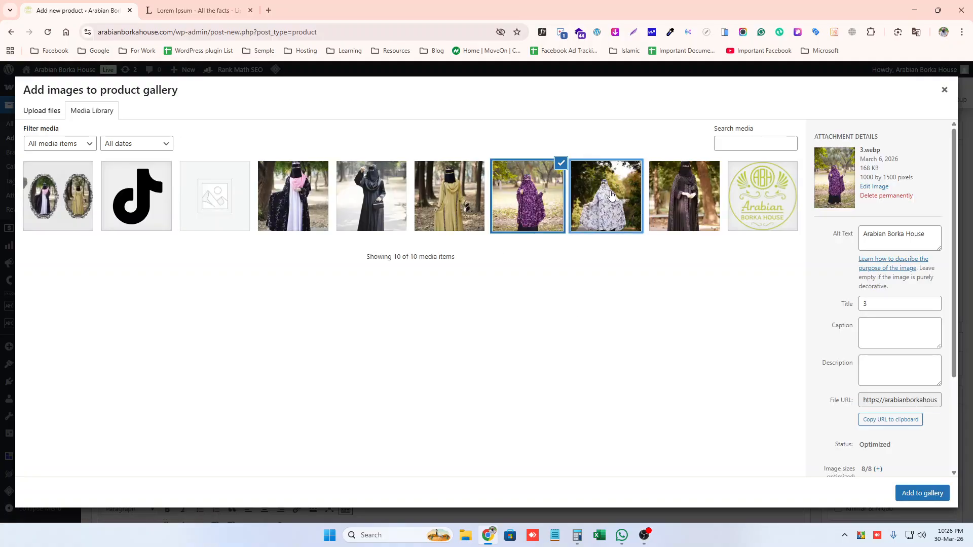
{"action": "left_click", "coordinate": [691, 223]}
{"action": "left_click", "coordinate": [923, 493]}
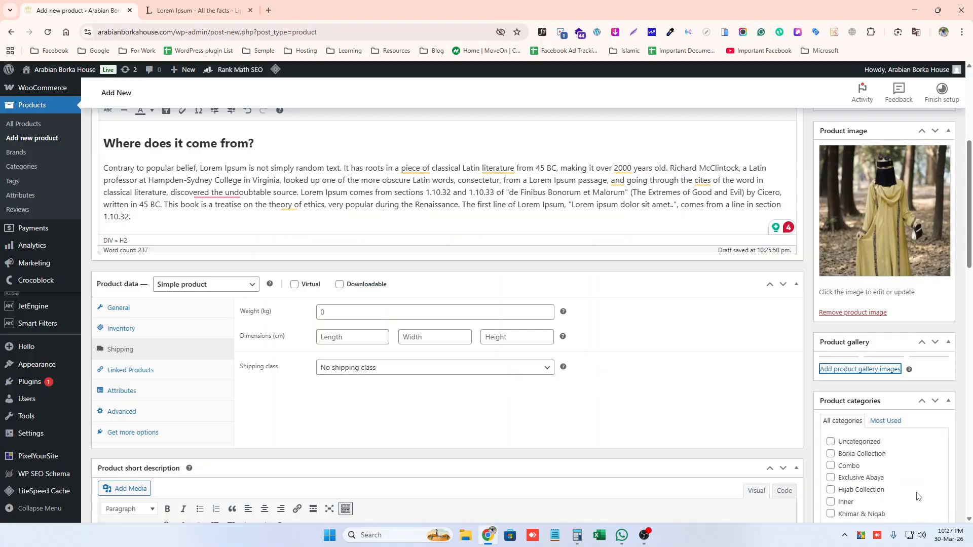
{"action": "scroll", "coordinate": [867, 341], "scroll_direction": "down", "scroll_amount": 2}
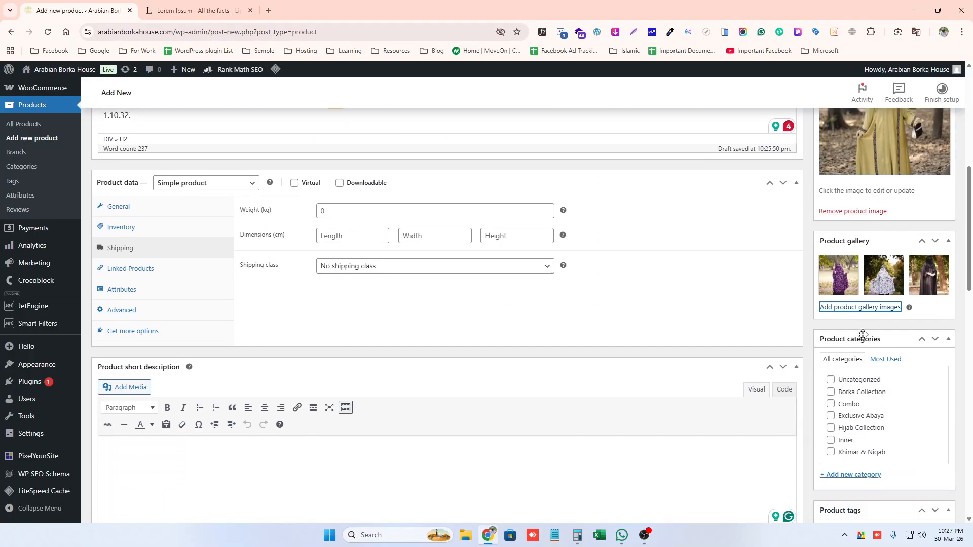
Assign the product to the Borka Collection category.
{"action": "scroll", "coordinate": [844, 198], "scroll_direction": "up", "scroll_amount": 4}
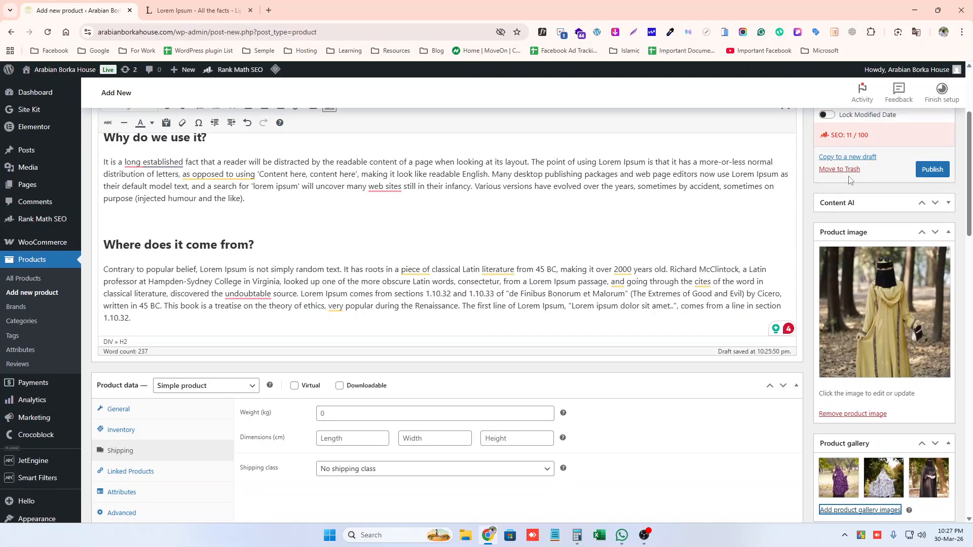
{"action": "scroll", "coordinate": [843, 198], "scroll_direction": "down", "scroll_amount": 2}
{"action": "scroll", "coordinate": [840, 207], "scroll_direction": "up", "scroll_amount": 2}
{"action": "scroll", "coordinate": [837, 439], "scroll_direction": "down", "scroll_amount": 3}
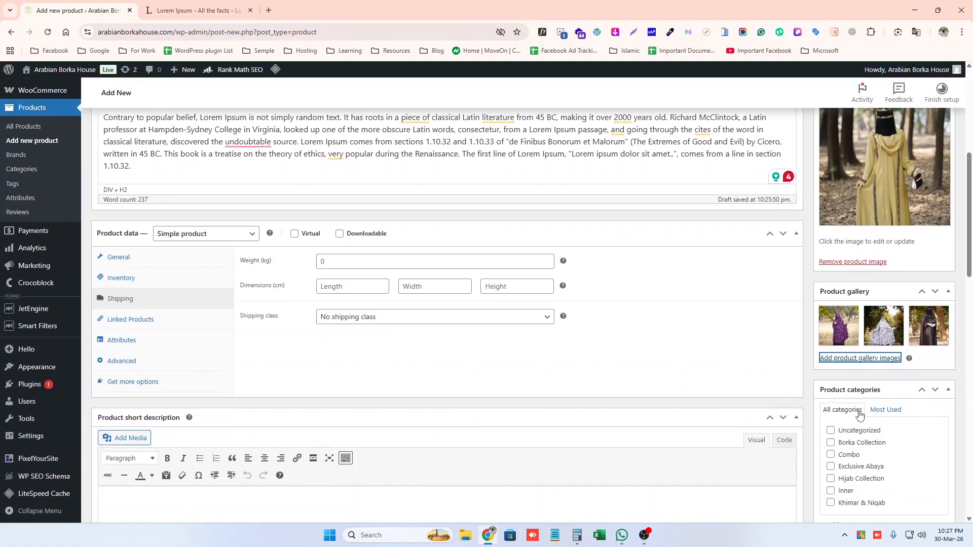
{"action": "scroll", "coordinate": [840, 394], "scroll_direction": "down", "scroll_amount": 1}
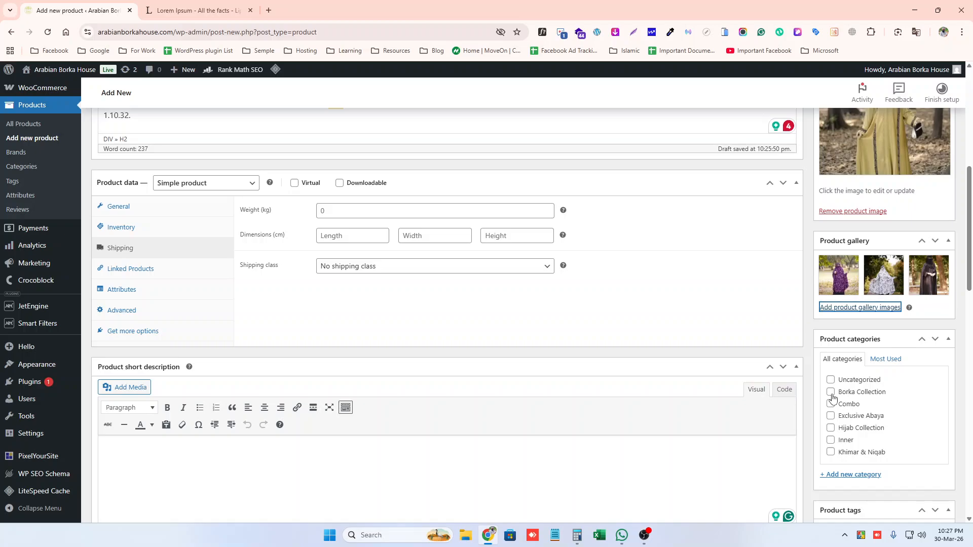
{"action": "left_click", "coordinate": [830, 392]}
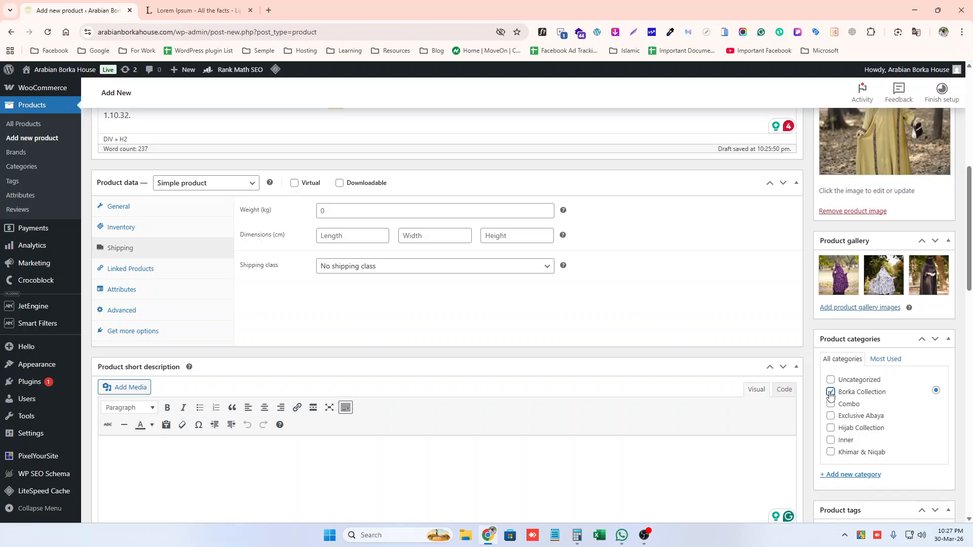
Add the product tags Borka and Hijab.
{"action": "scroll", "coordinate": [843, 403], "scroll_direction": "down", "scroll_amount": 3}
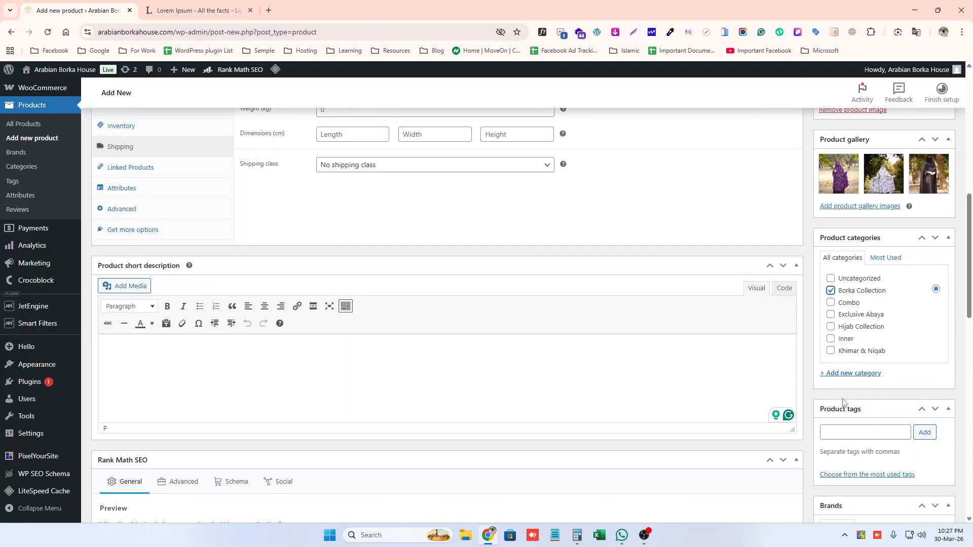
{"action": "left_click", "coordinate": [843, 389]}
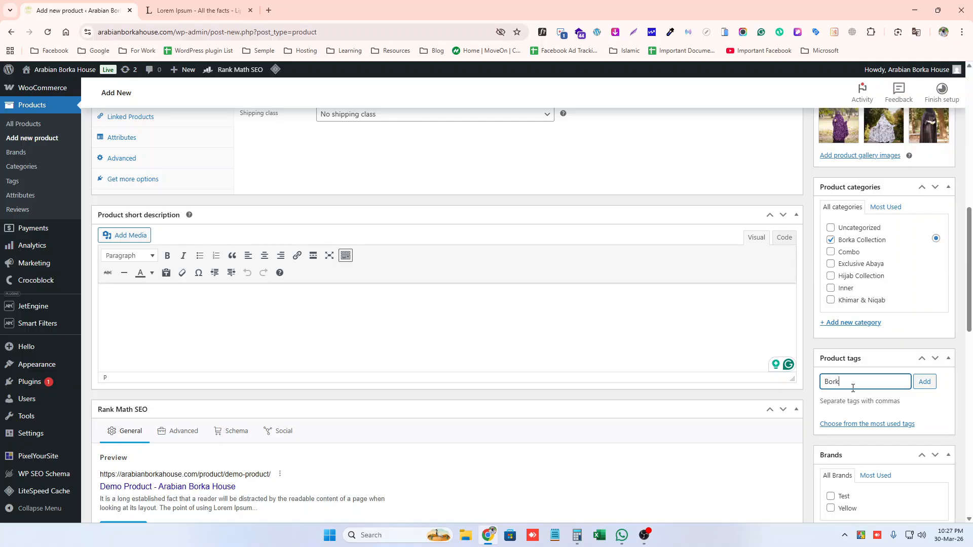
{"action": "key", "text": "Return"}
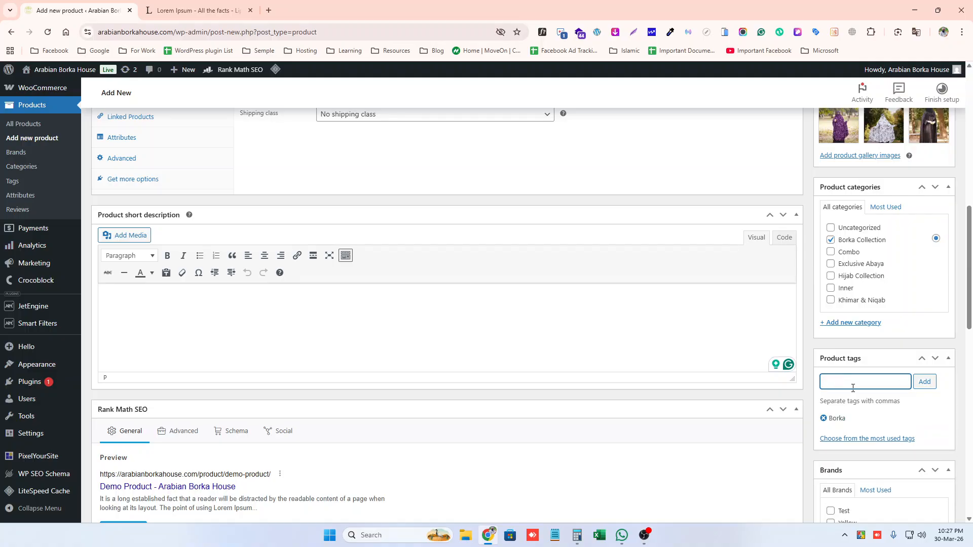
{"action": "type", "text": "h"}
{"action": "key", "text": "BackSpace"}
{"action": "type", "text": "Hijab"}
{"action": "key", "text": "Return"}
Assign the Test brand to the product and publish it.
{"action": "scroll", "coordinate": [850, 394], "scroll_direction": "down", "scroll_amount": 1}
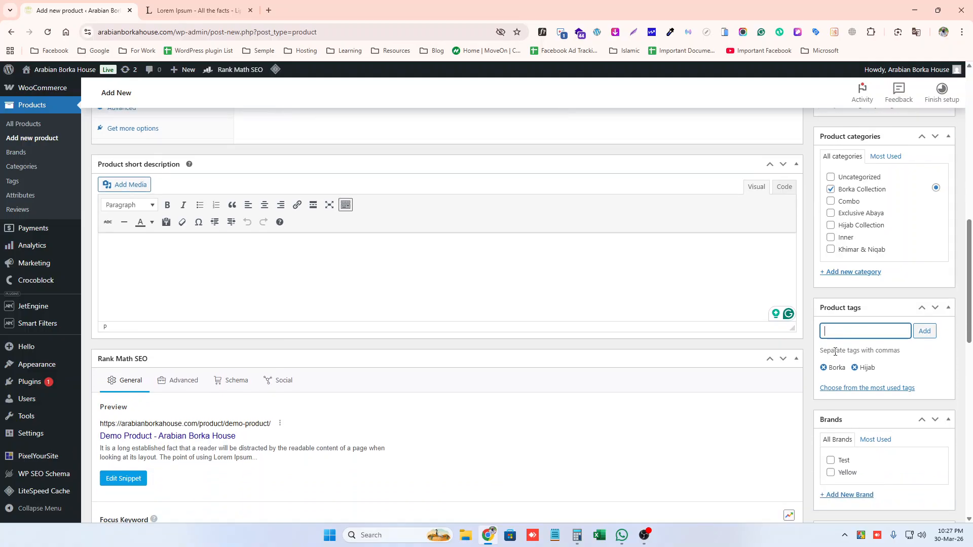
{"action": "left_click", "coordinate": [831, 462]}
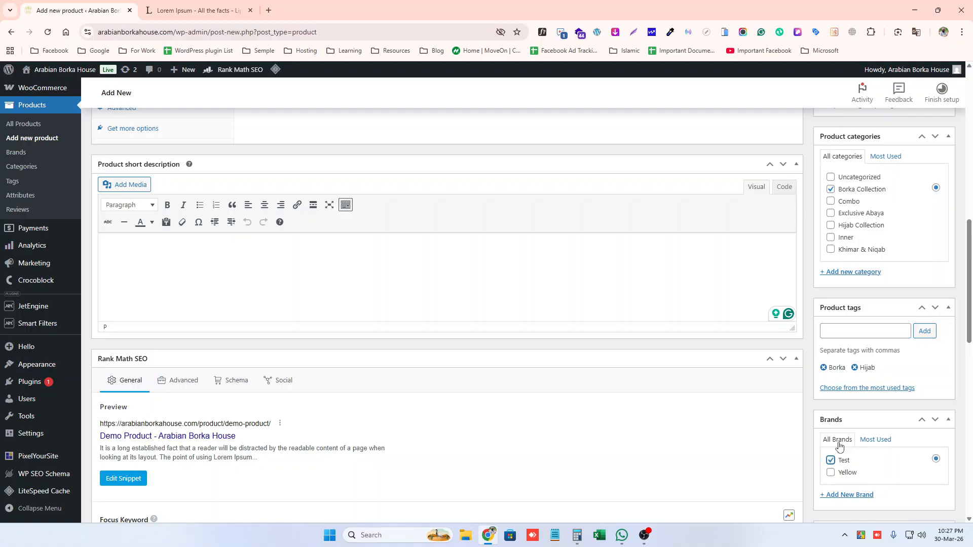
{"action": "scroll", "coordinate": [699, 305], "scroll_direction": "up", "scroll_amount": 15}
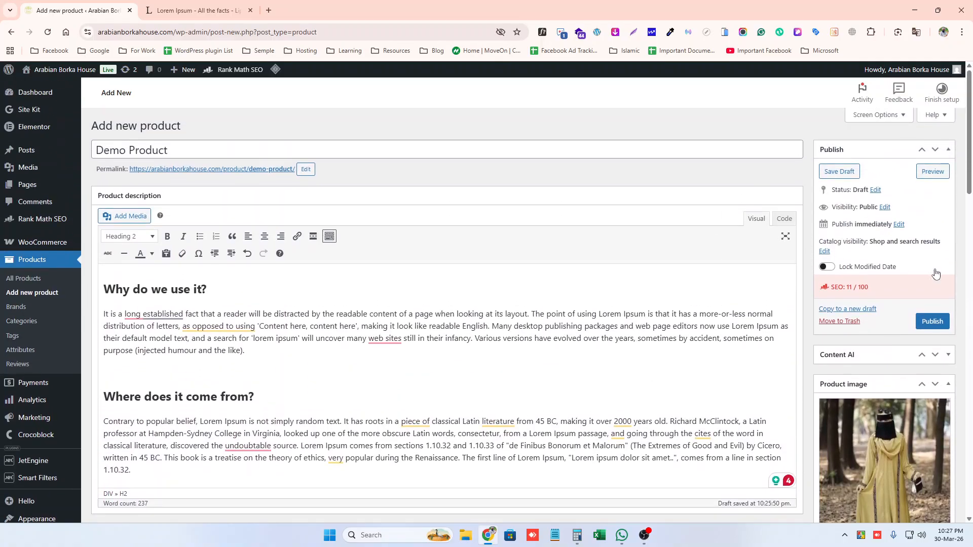
{"action": "left_click", "coordinate": [931, 321]}
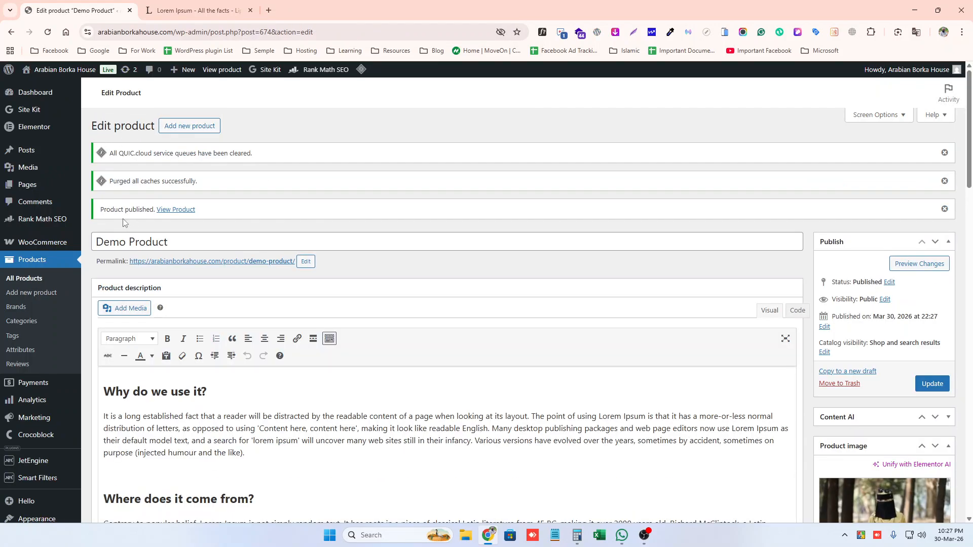
{"action": "left_click_drag", "start_coordinate": [99, 210], "coordinate": [149, 217]}
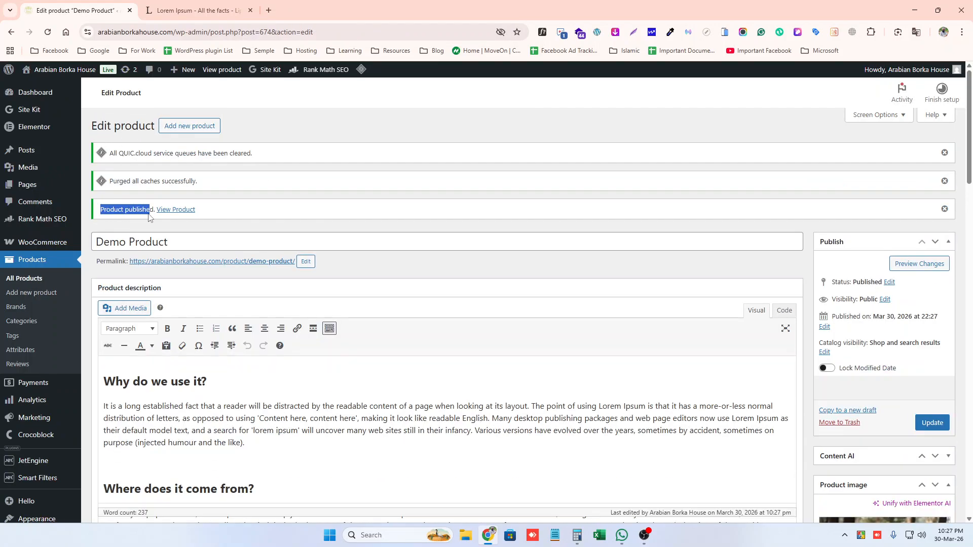
Open the published product's store page in a new browser tab and review its title, sale price and description.
{"action": "middle_click", "coordinate": [175, 210]}
{"action": "left_click", "coordinate": [195, 4]}
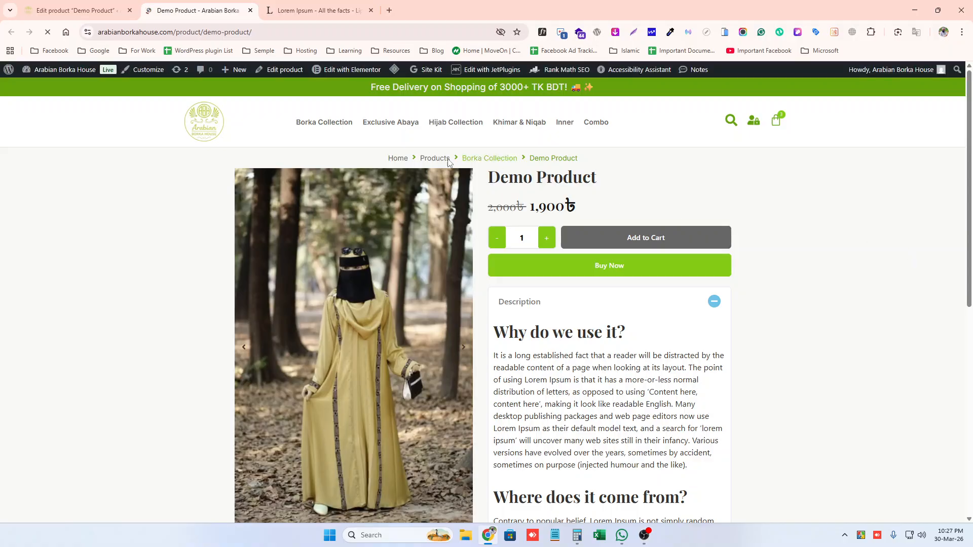
{"action": "triple_click", "coordinate": [498, 174]}
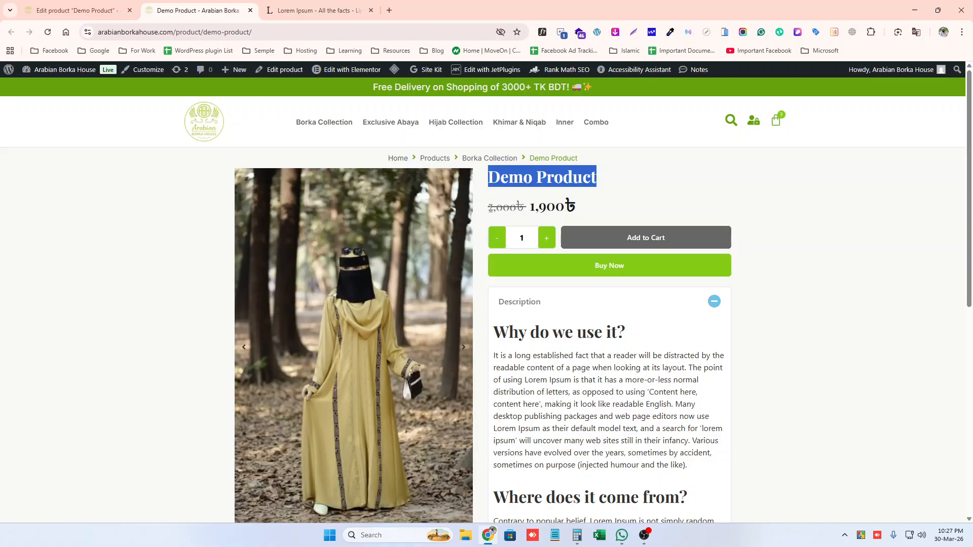
{"action": "left_click_drag", "start_coordinate": [534, 206], "coordinate": [607, 209]}
{"action": "left_click", "coordinate": [665, 208]}
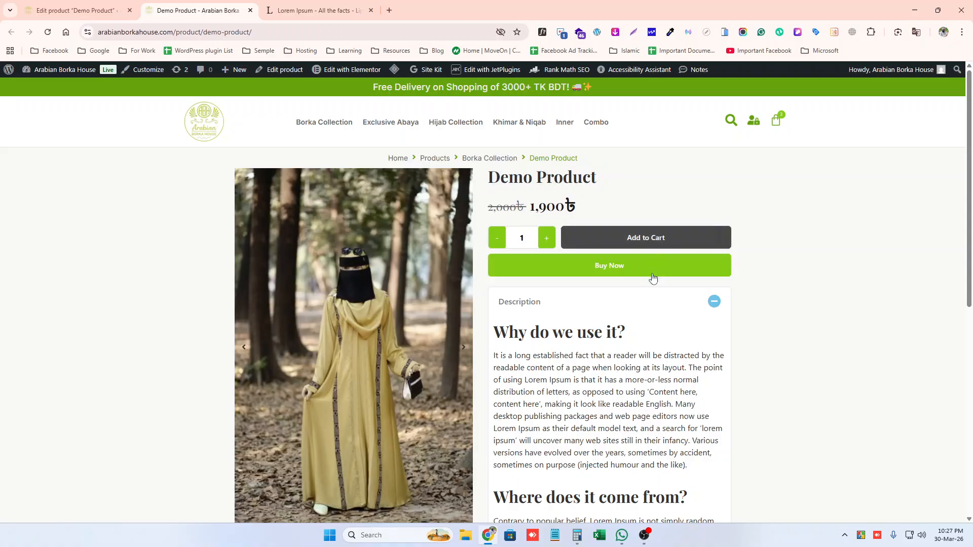
{"action": "scroll", "coordinate": [605, 319], "scroll_direction": "down", "scroll_amount": 2}
{"action": "scroll", "coordinate": [706, 224], "scroll_direction": "down", "scroll_amount": 5}
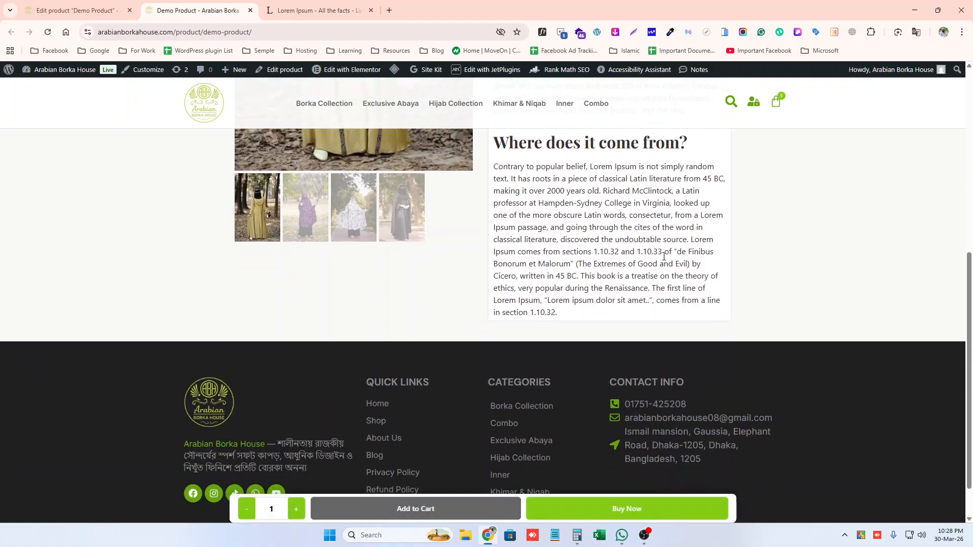
{"action": "scroll", "coordinate": [657, 250], "scroll_direction": "up", "scroll_amount": 5}
{"action": "scroll", "coordinate": [657, 249], "scroll_direction": "down", "scroll_amount": 2}
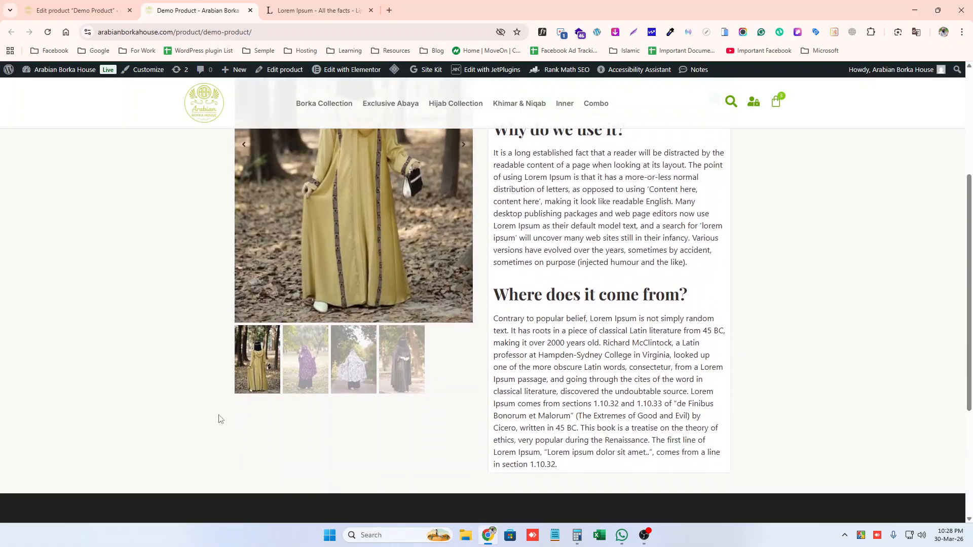
View each gallery photo on the product page and return to the main product image.
{"action": "left_click", "coordinate": [311, 365]}
{"action": "left_click", "coordinate": [354, 363]}
{"action": "left_click", "coordinate": [414, 364]}
{"action": "left_click", "coordinate": [357, 362]}
{"action": "left_click", "coordinate": [311, 361]}
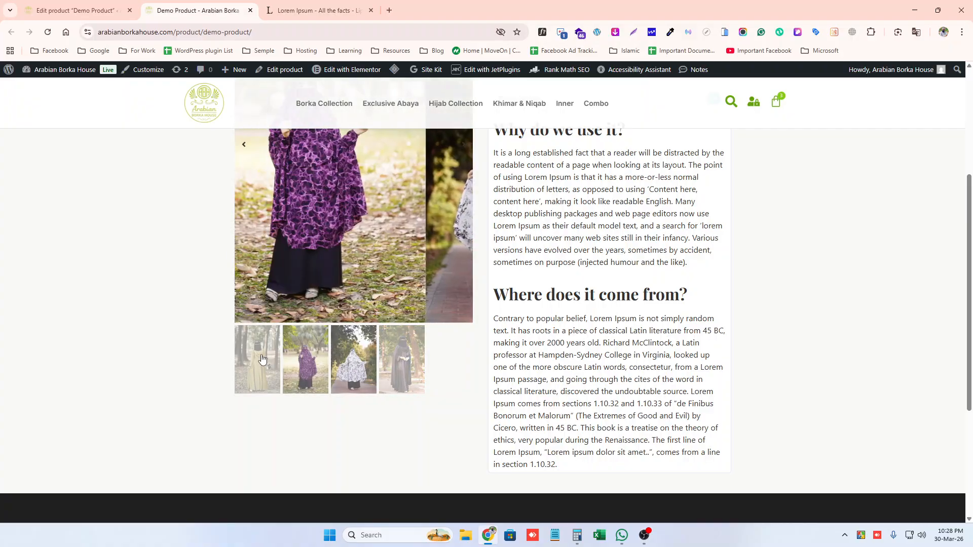
{"action": "left_click", "coordinate": [263, 359]}
{"action": "scroll", "coordinate": [433, 339], "scroll_direction": "down", "scroll_amount": 4}
{"action": "scroll", "coordinate": [558, 228], "scroll_direction": "up", "scroll_amount": 8}
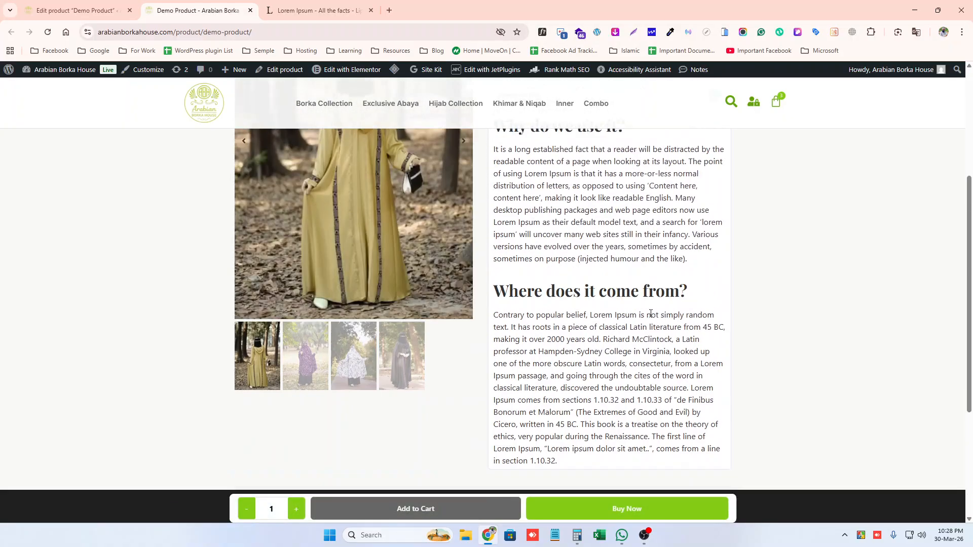
Add the demo product to the cart and proceed to the checkout page.
{"action": "left_click", "coordinate": [629, 238]}
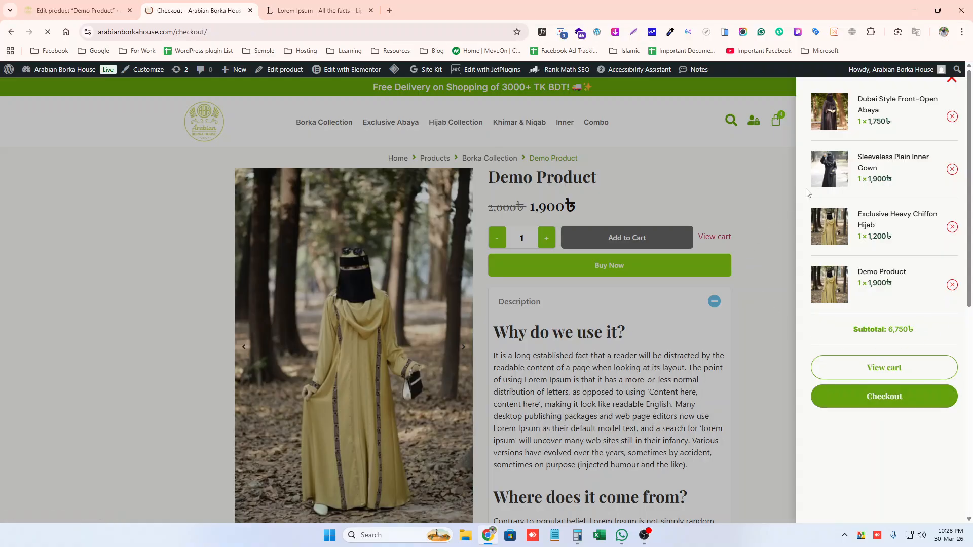
{"action": "scroll", "coordinate": [261, 256], "scroll_direction": "down", "scroll_amount": 5}
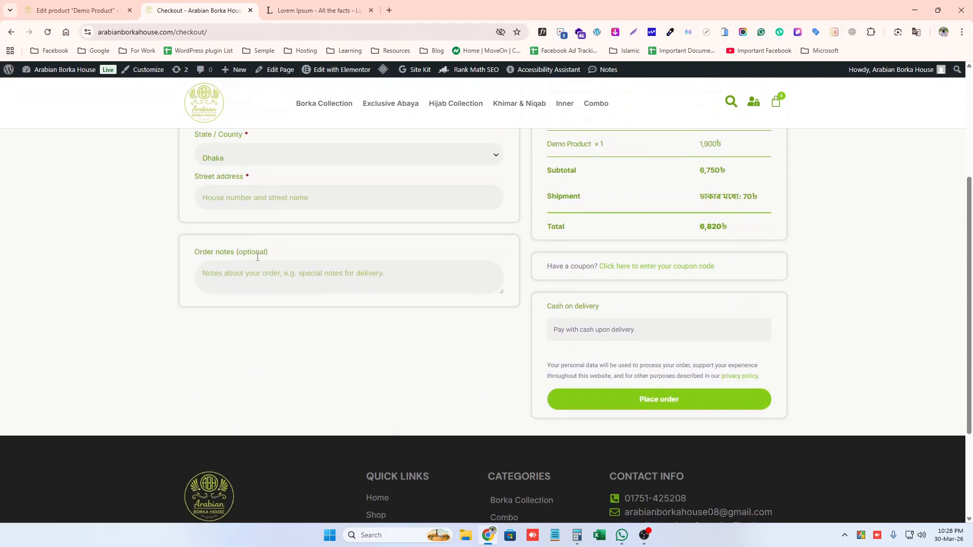
{"action": "scroll", "coordinate": [256, 243], "scroll_direction": "up", "scroll_amount": 5}
Fill in the billing details with the customer's first name, phone number and street address.
{"action": "left_click", "coordinate": [253, 247]}
{"action": "left_click", "coordinate": [270, 287]}
{"action": "left_click", "coordinate": [250, 300]}
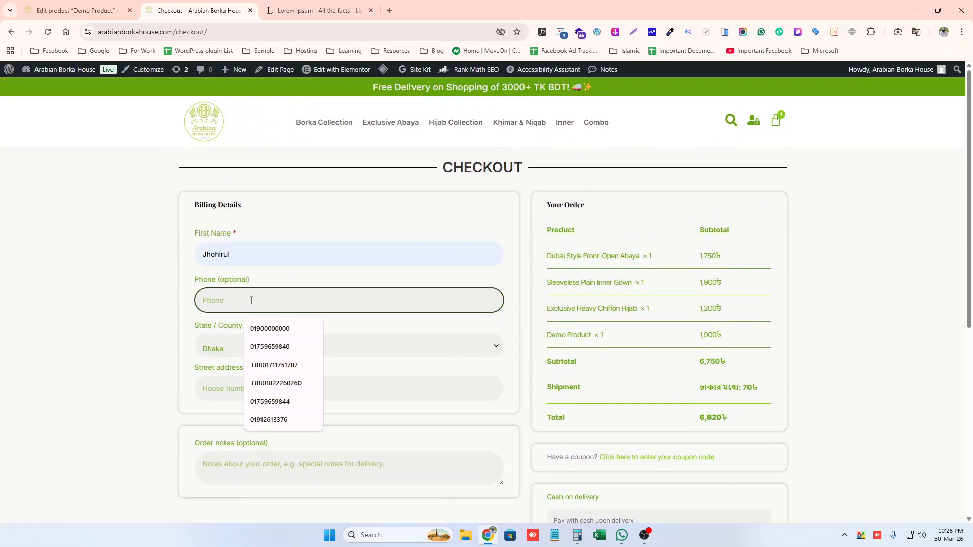
{"action": "left_click", "coordinate": [269, 327]}
{"action": "left_click", "coordinate": [262, 389]}
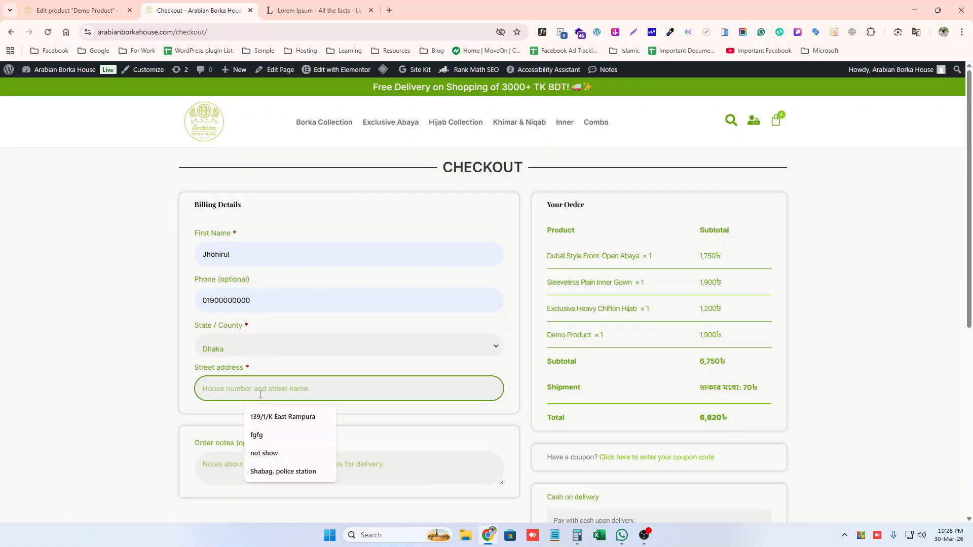
{"action": "scroll", "coordinate": [481, 347], "scroll_direction": "down", "scroll_amount": 1}
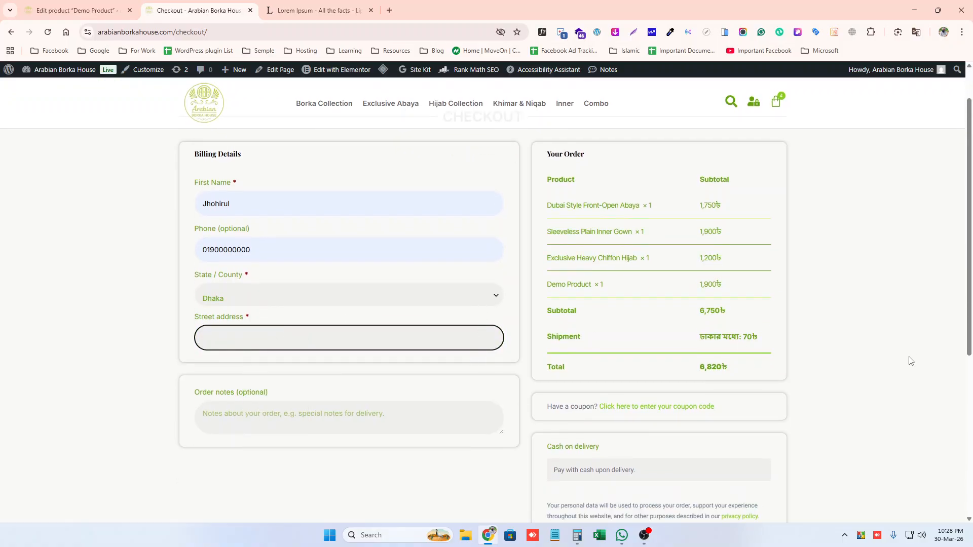
{"action": "left_click", "coordinate": [317, 340]}
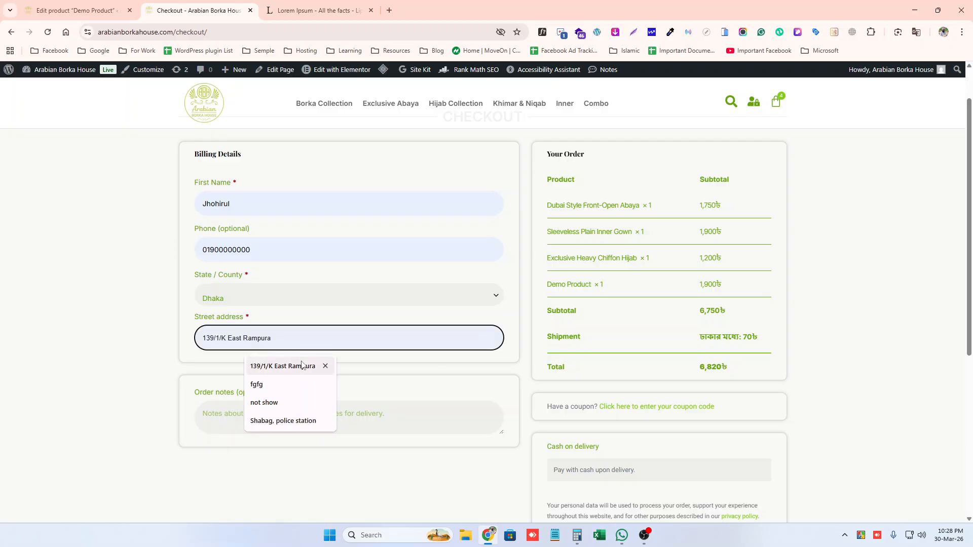
{"action": "left_click", "coordinate": [318, 361]}
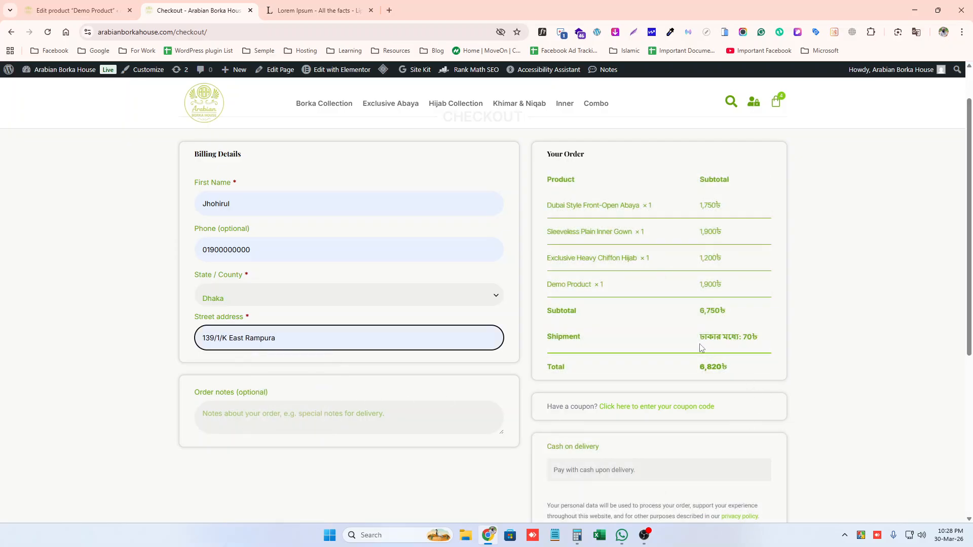
Check the shipment charge and place the order with cash on delivery.
{"action": "left_click_drag", "start_coordinate": [701, 348], "coordinate": [769, 351]}
{"action": "scroll", "coordinate": [741, 321], "scroll_direction": "down", "scroll_amount": 5}
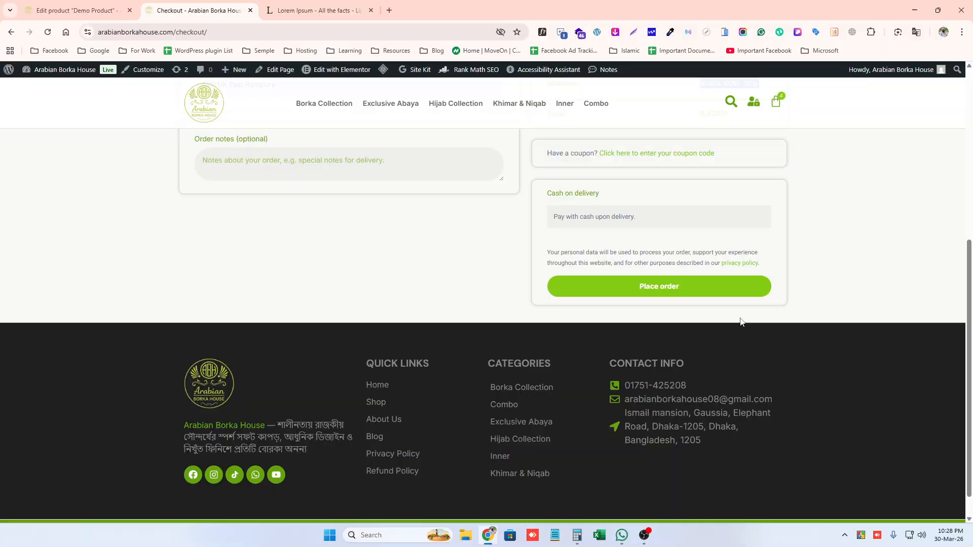
{"action": "left_click", "coordinate": [637, 283]}
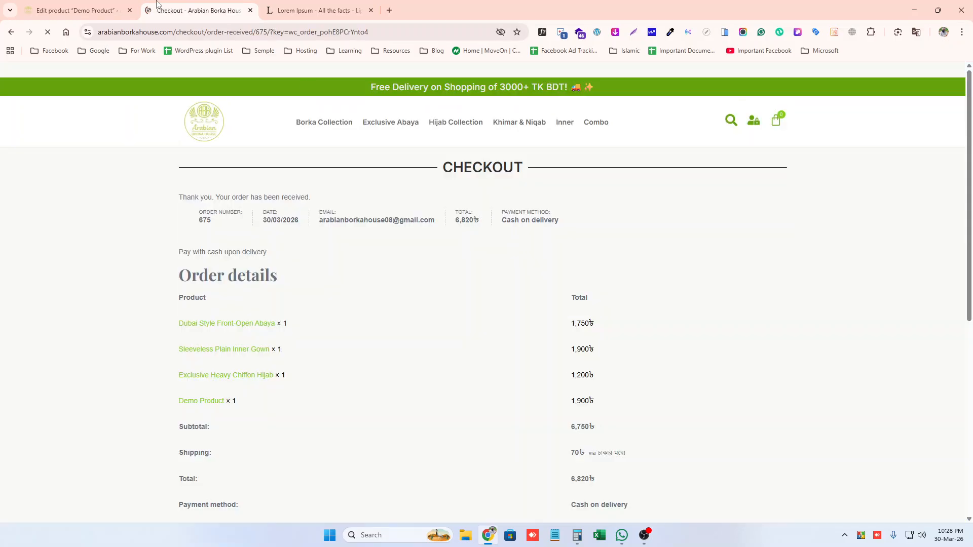
Review the order confirmation's ordered products, totals, payment method and billing address.
{"action": "left_click", "coordinate": [115, 5]}
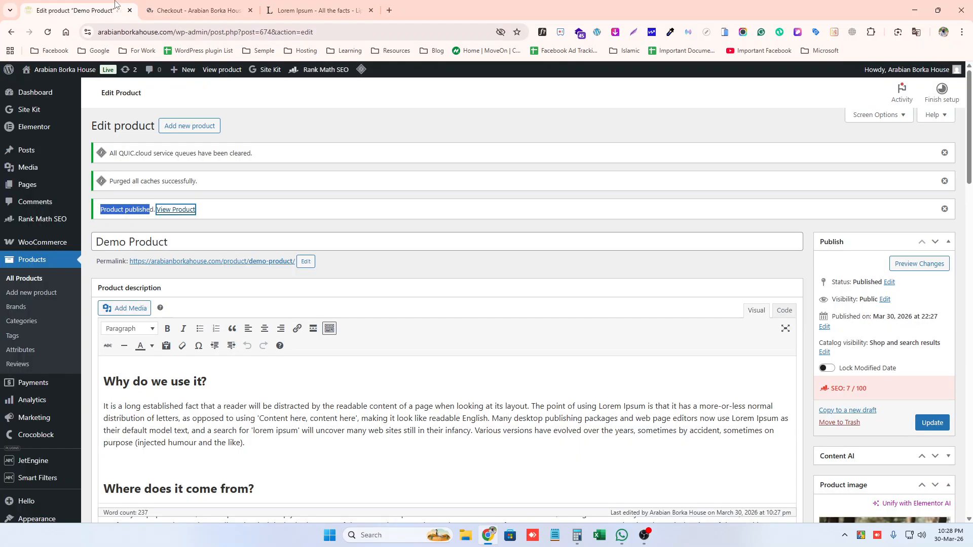
{"action": "left_click", "coordinate": [223, 6]}
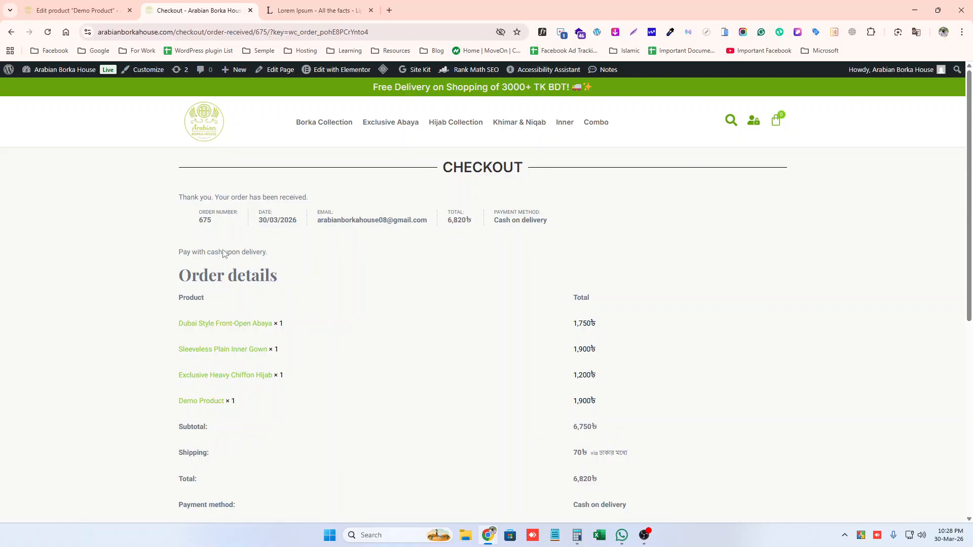
{"action": "left_click_drag", "start_coordinate": [256, 253], "coordinate": [425, 343]}
{"action": "scroll", "coordinate": [302, 348], "scroll_direction": "down", "scroll_amount": 4}
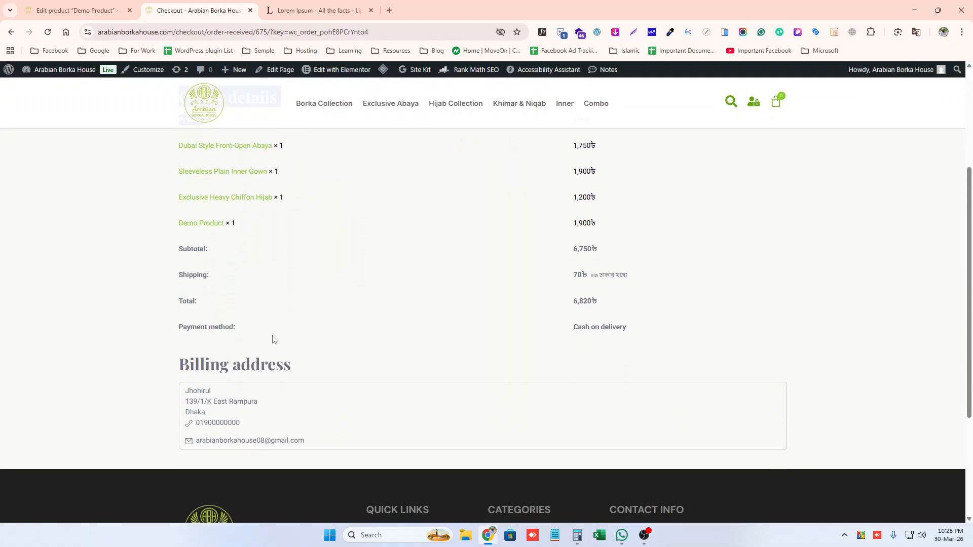
{"action": "scroll", "coordinate": [275, 339], "scroll_direction": "down", "scroll_amount": 4}
{"action": "scroll", "coordinate": [272, 313], "scroll_direction": "up", "scroll_amount": 7}
Return to the store's admin area, pass through the product list and open the WooCommerce orders list.
{"action": "left_click", "coordinate": [104, 6]}
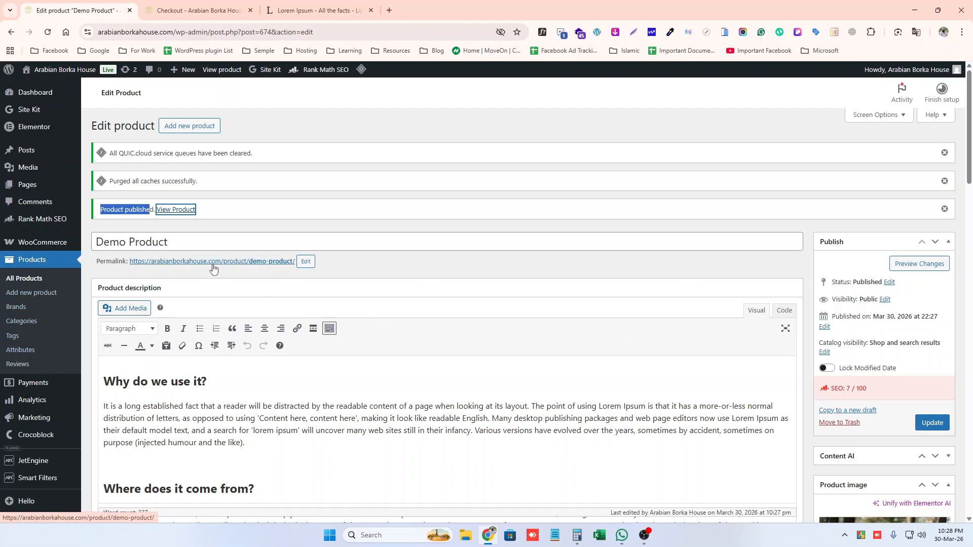
{"action": "left_click", "coordinate": [18, 280]}
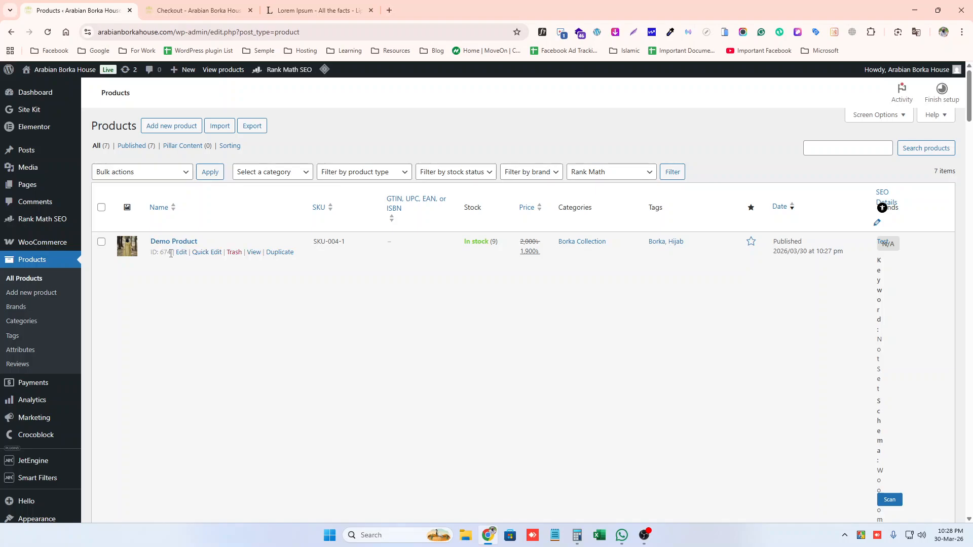
{"action": "mouse_move", "coordinate": [33, 247]}
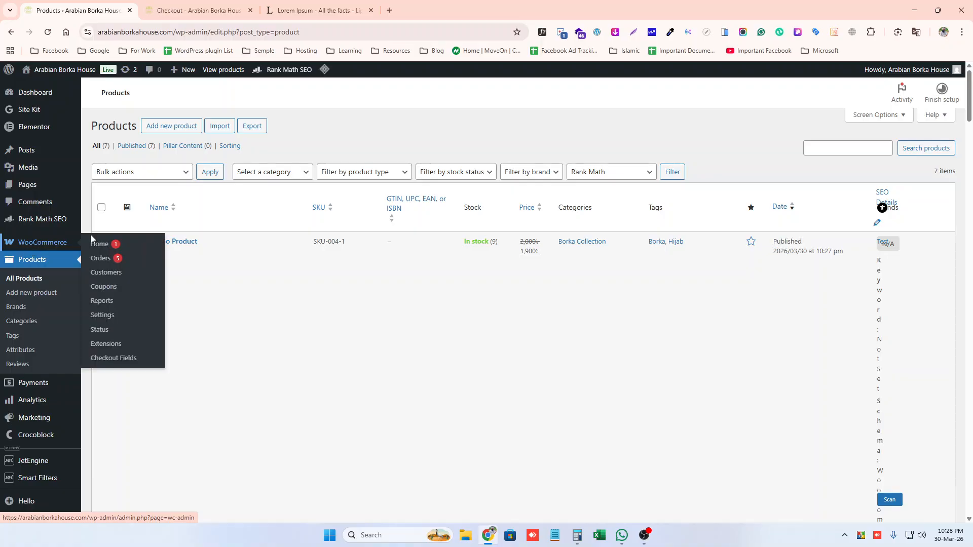
{"action": "left_click", "coordinate": [21, 245]}
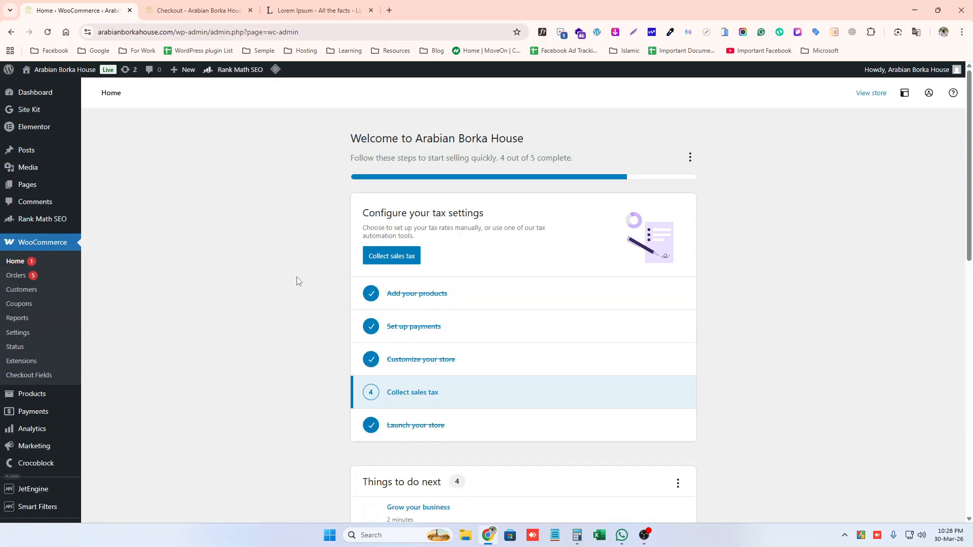
{"action": "left_click", "coordinate": [14, 276]}
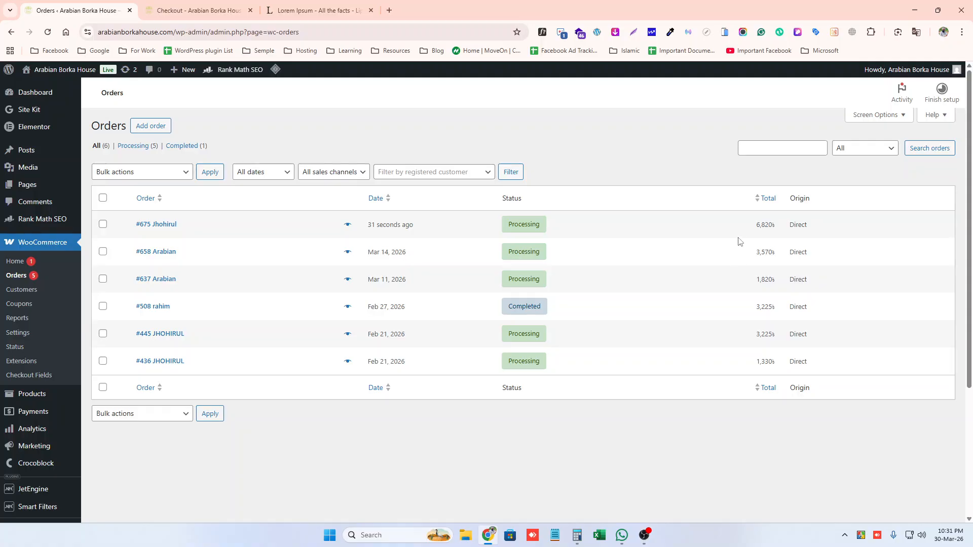
Show the Billing column in the orders list and set the number of items per page to 90.
{"action": "left_click", "coordinate": [886, 115]}
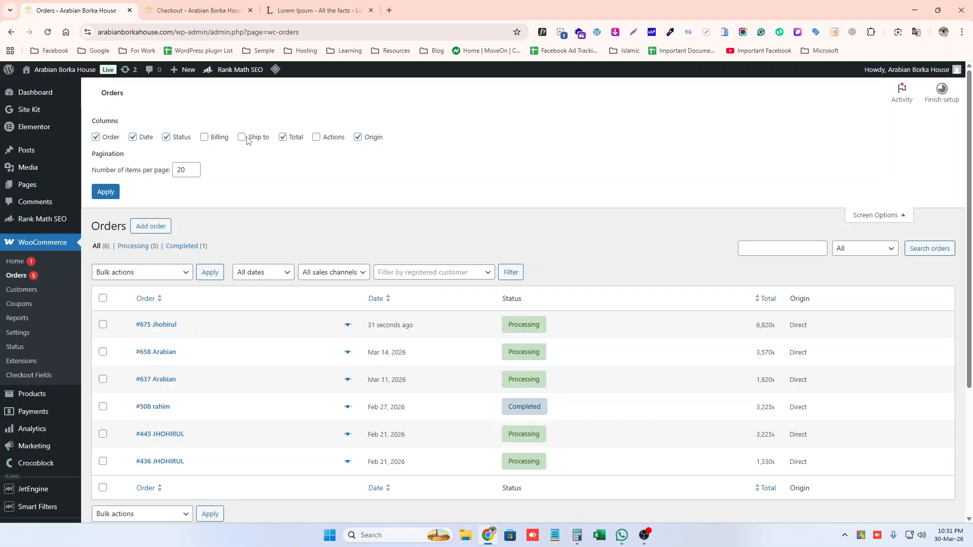
{"action": "left_click", "coordinate": [204, 138]}
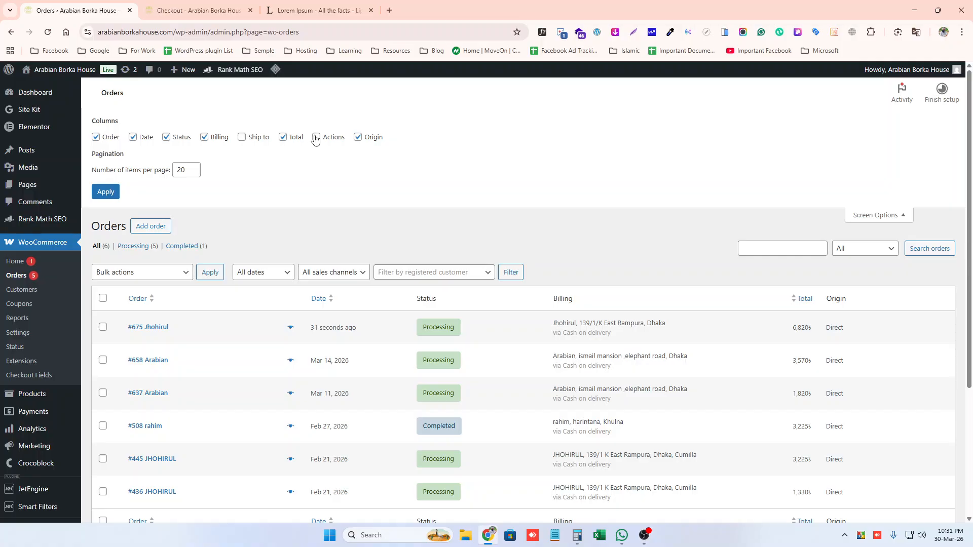
{"action": "left_click", "coordinate": [317, 138]}
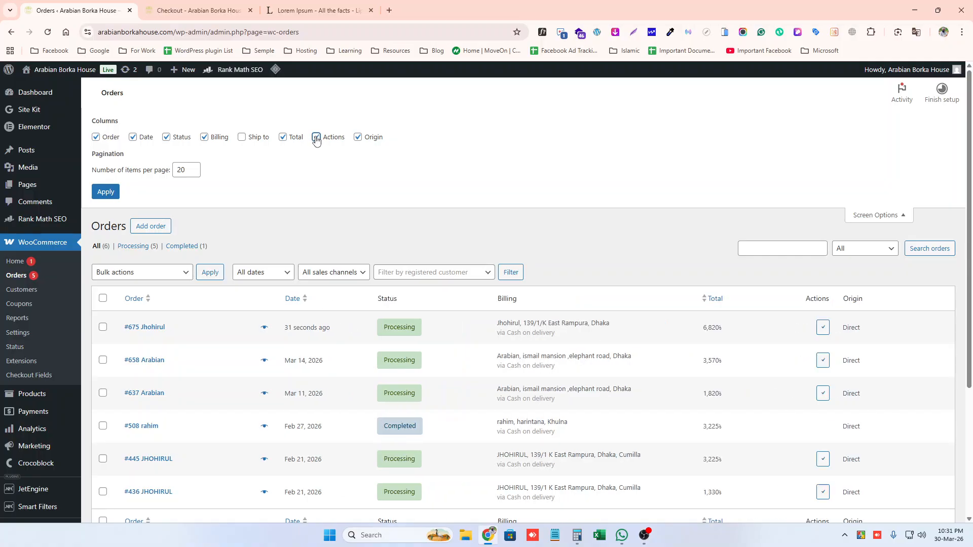
{"action": "left_click", "coordinate": [317, 137]}
{"action": "double_click", "coordinate": [178, 172]}
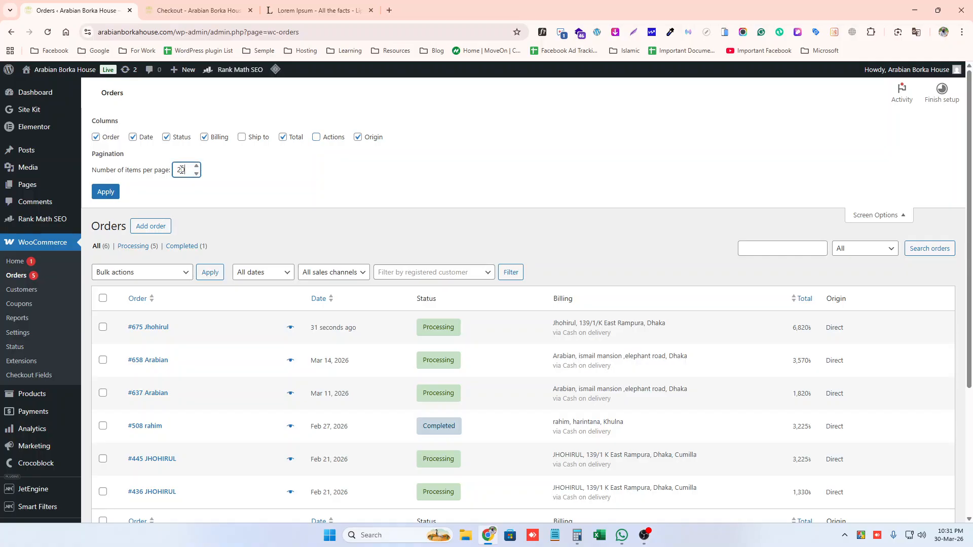
{"action": "type", "text": "90"}
{"action": "left_click", "coordinate": [106, 193]}
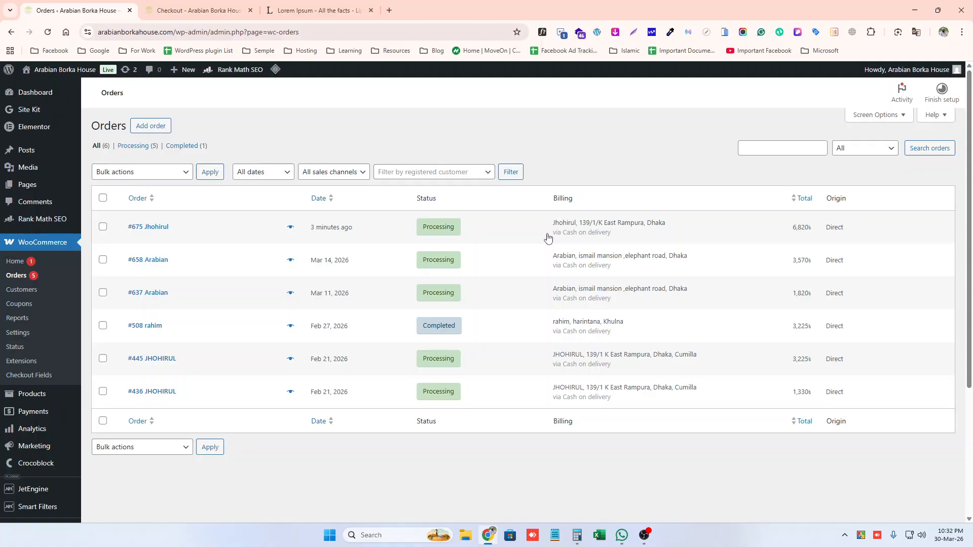
Check the newest order's payment method in the list and open that order for editing.
{"action": "left_click_drag", "start_coordinate": [548, 239], "coordinate": [611, 236]}
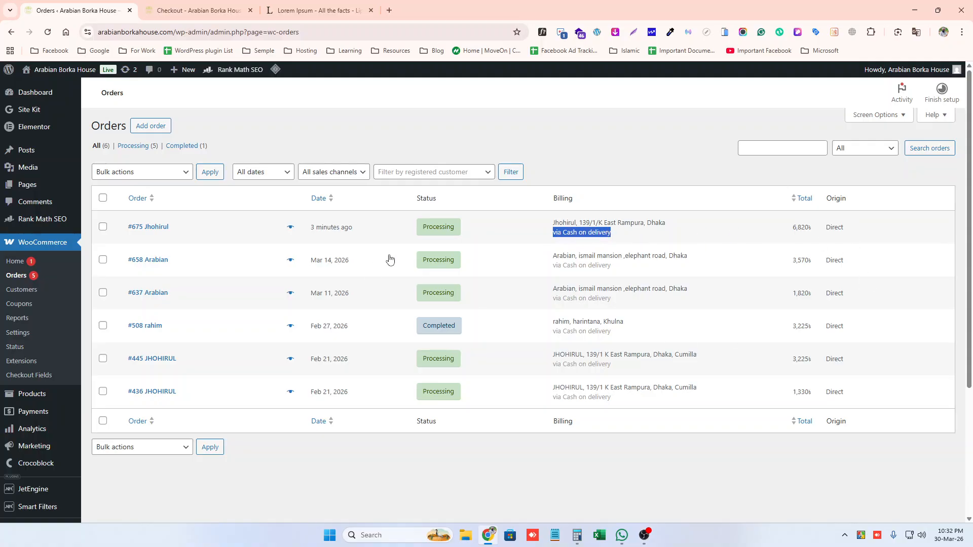
{"action": "left_click", "coordinate": [258, 477]}
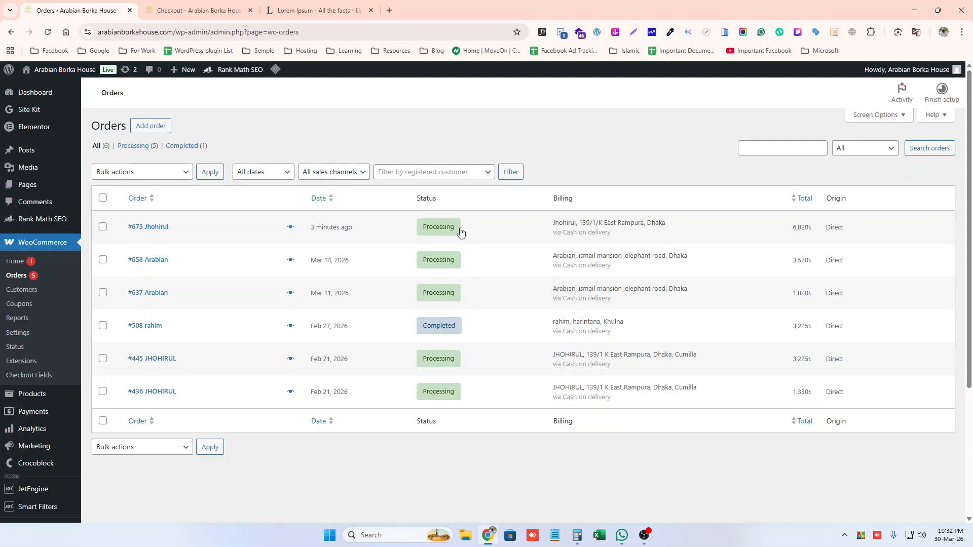
{"action": "left_click", "coordinate": [166, 227]}
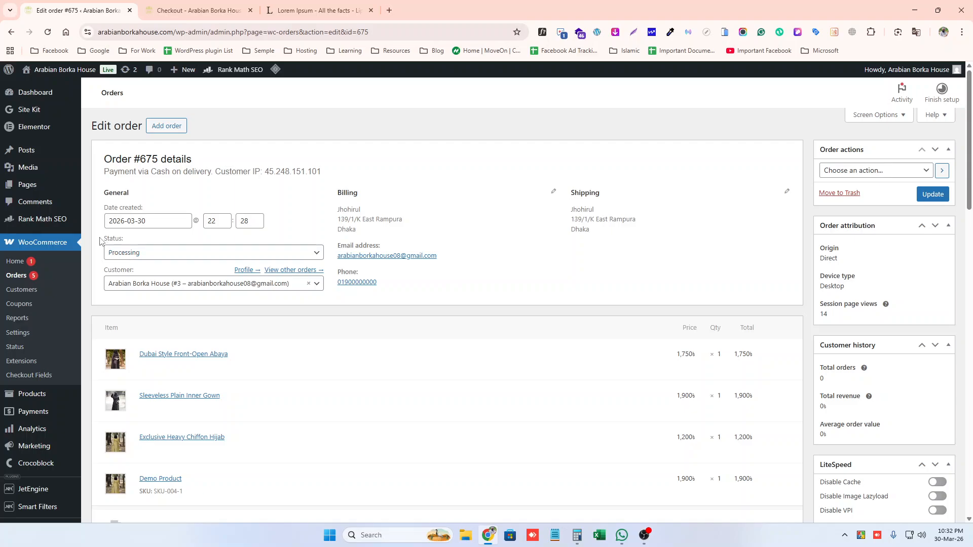
{"action": "left_click_drag", "start_coordinate": [101, 241], "coordinate": [120, 241]}
Review the available order status options without choosing a new one.
{"action": "left_click", "coordinate": [184, 253]}
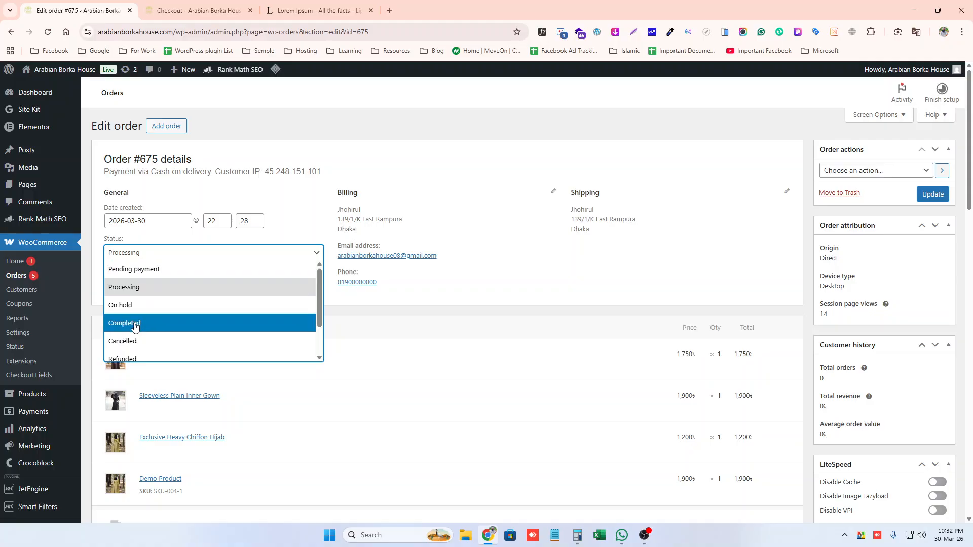
{"action": "scroll", "coordinate": [134, 327], "scroll_direction": "down", "scroll_amount": 2}
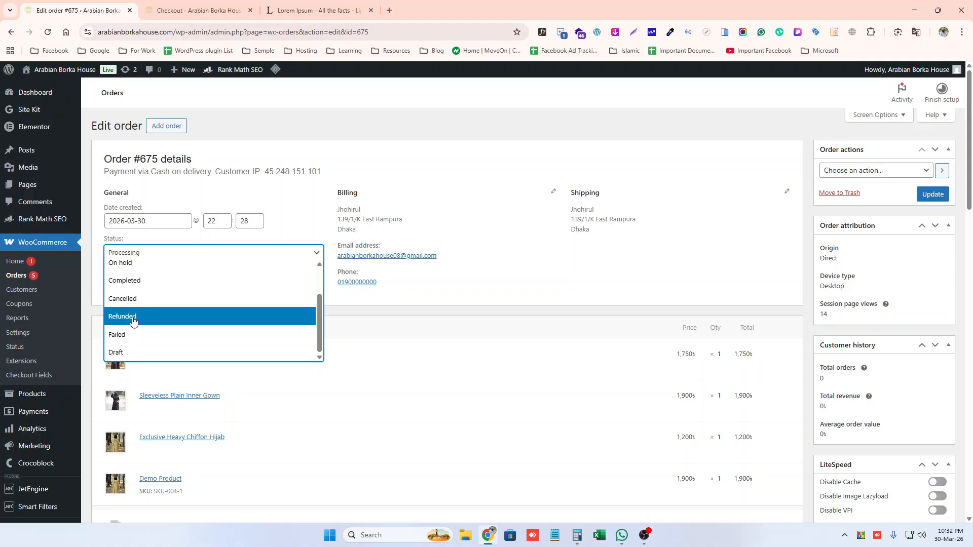
{"action": "scroll", "coordinate": [156, 279], "scroll_direction": "up", "scroll_amount": 2}
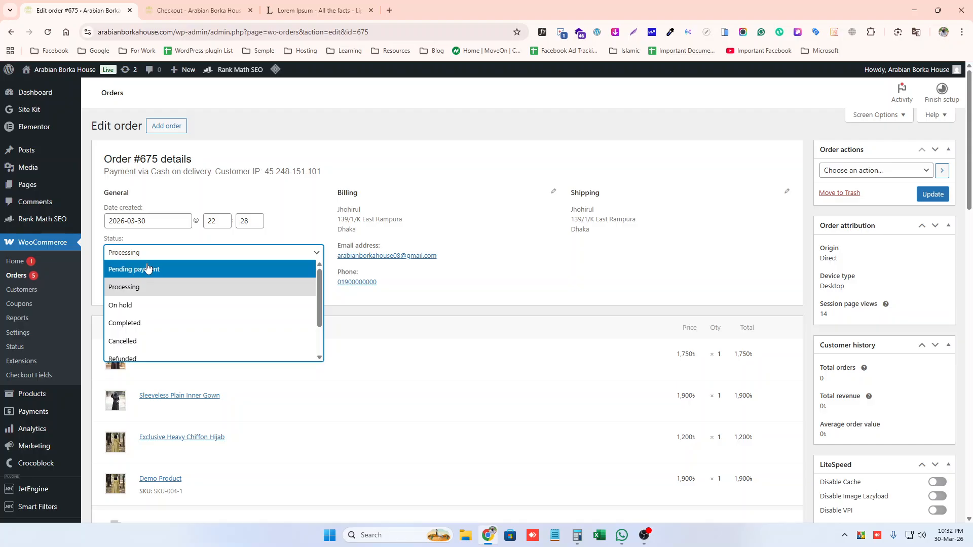
{"action": "left_click", "coordinate": [439, 154]}
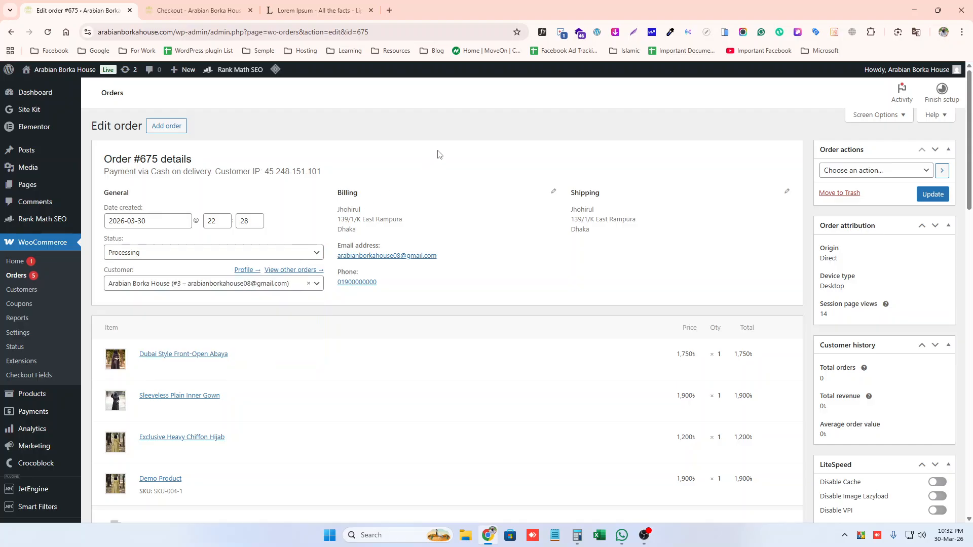
Set the newest order's status to Completed and update the order.
{"action": "left_click", "coordinate": [174, 259]}
{"action": "left_click", "coordinate": [157, 323]}
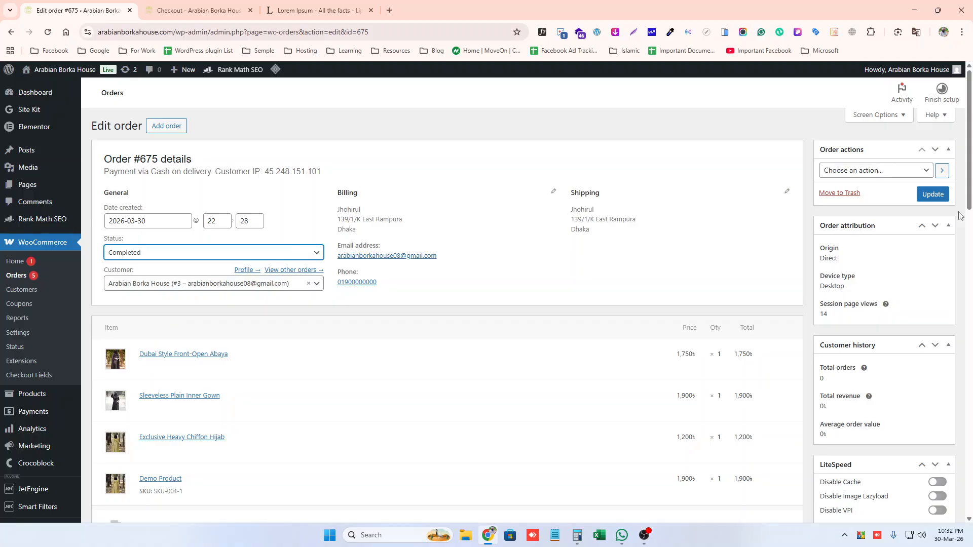
{"action": "left_click", "coordinate": [933, 195]}
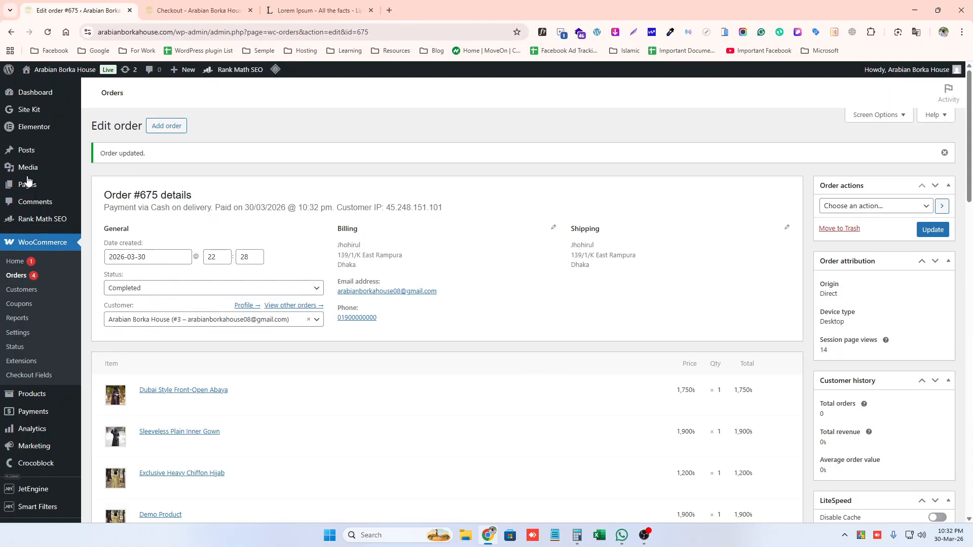
Return to the orders list and check the status of the newest order.
{"action": "left_click", "coordinate": [15, 277]}
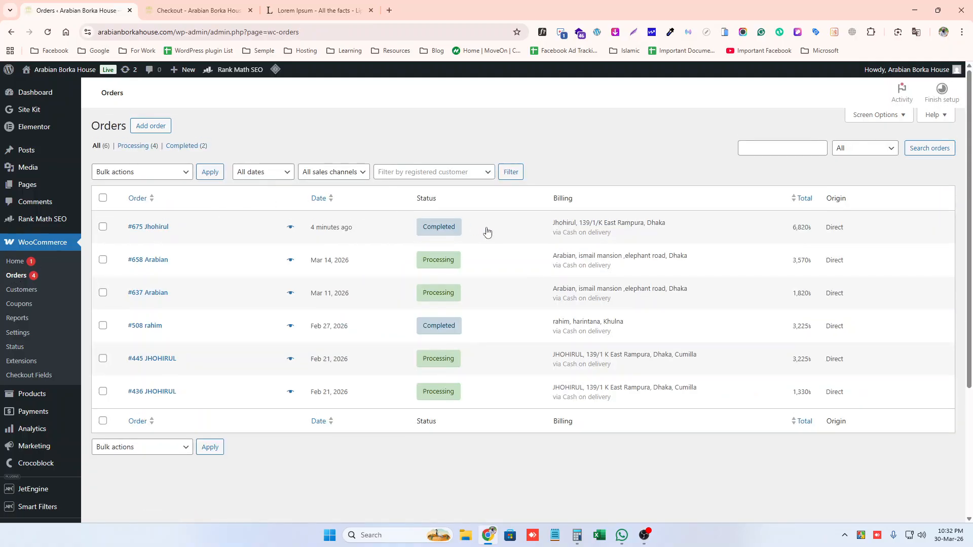
{"action": "double_click", "coordinate": [428, 227]}
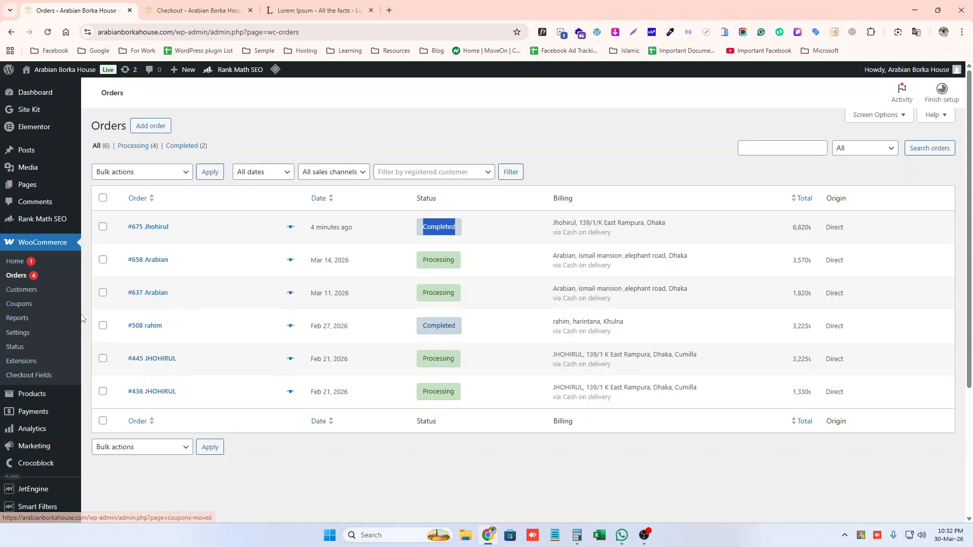
{"action": "scroll", "coordinate": [79, 355], "scroll_direction": "down", "scroll_amount": 4}
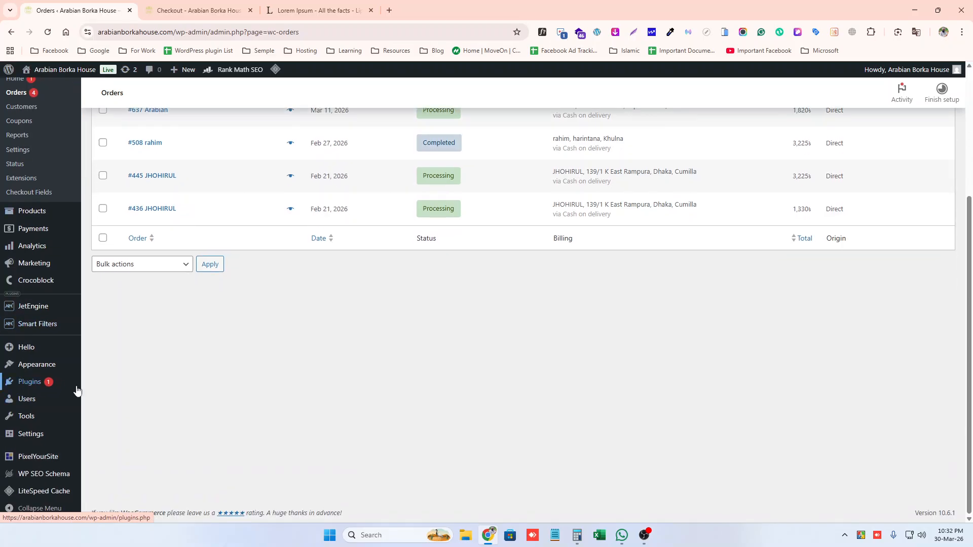
{"action": "mouse_move", "coordinate": [36, 465]}
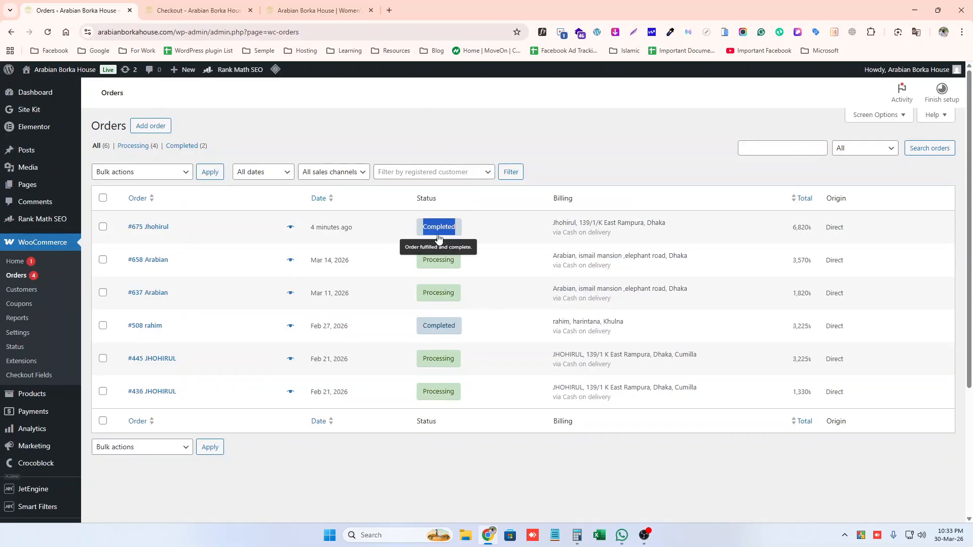
Check the banner slider on the live store's home page and open the Home page for editing with Elementor.
{"action": "left_click", "coordinate": [320, 10]}
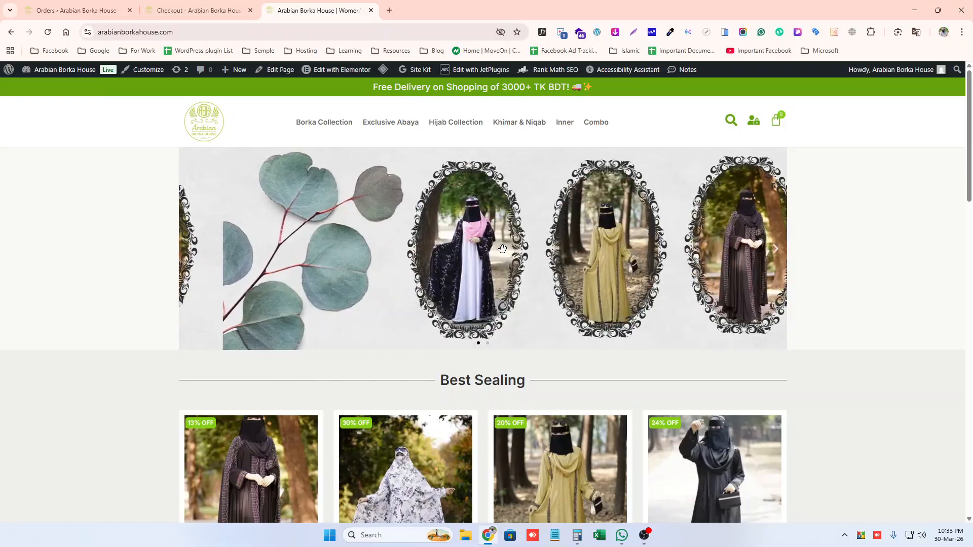
{"action": "left_click", "coordinate": [91, 7]}
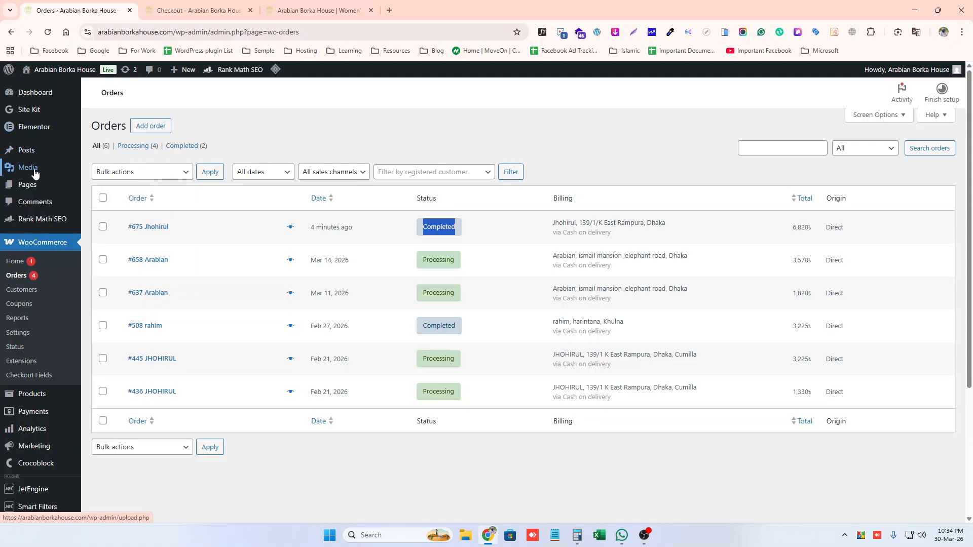
{"action": "mouse_move", "coordinate": [28, 185]}
{"action": "left_click", "coordinate": [113, 188]}
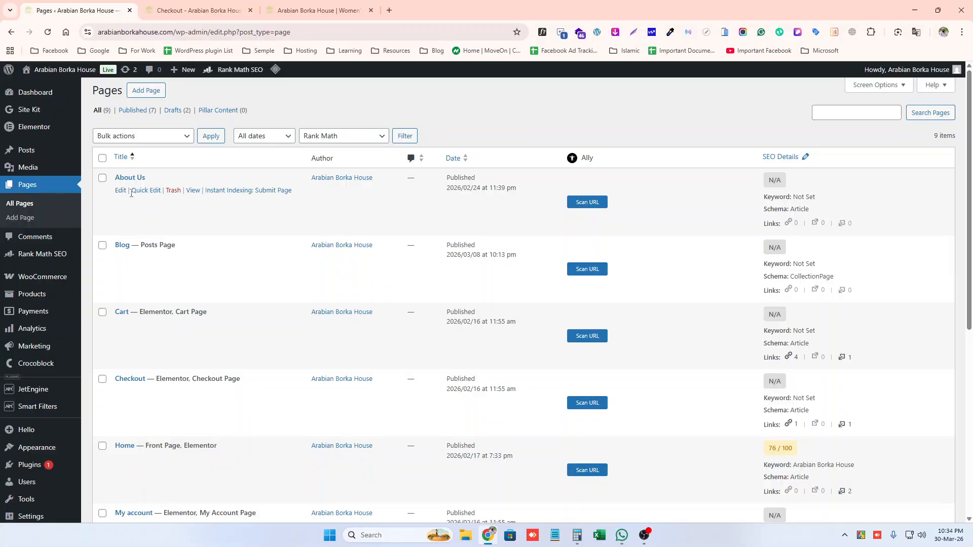
{"action": "scroll", "coordinate": [144, 223], "scroll_direction": "down", "scroll_amount": 1}
{"action": "scroll", "coordinate": [144, 237], "scroll_direction": "down", "scroll_amount": 2}
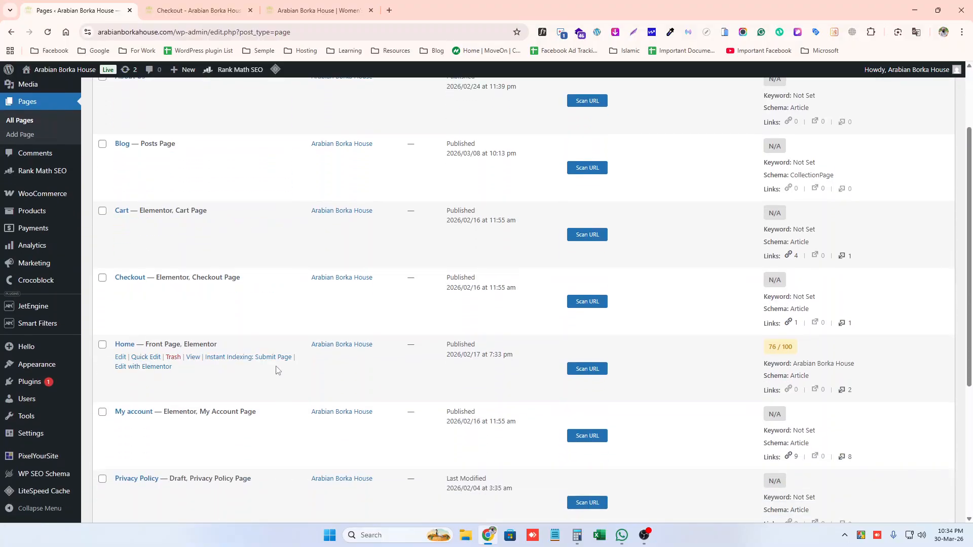
{"action": "middle_click", "coordinate": [161, 367]}
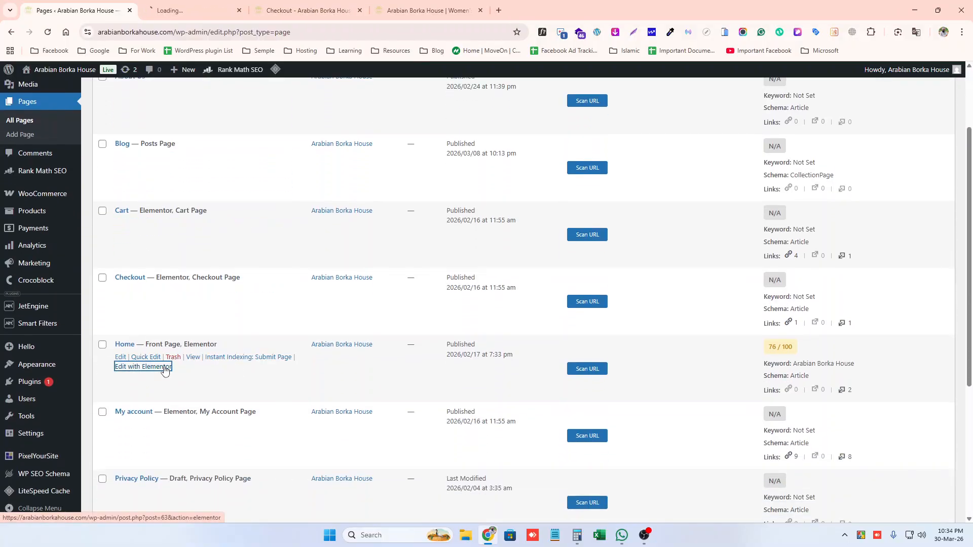
{"action": "left_click", "coordinate": [163, 9]}
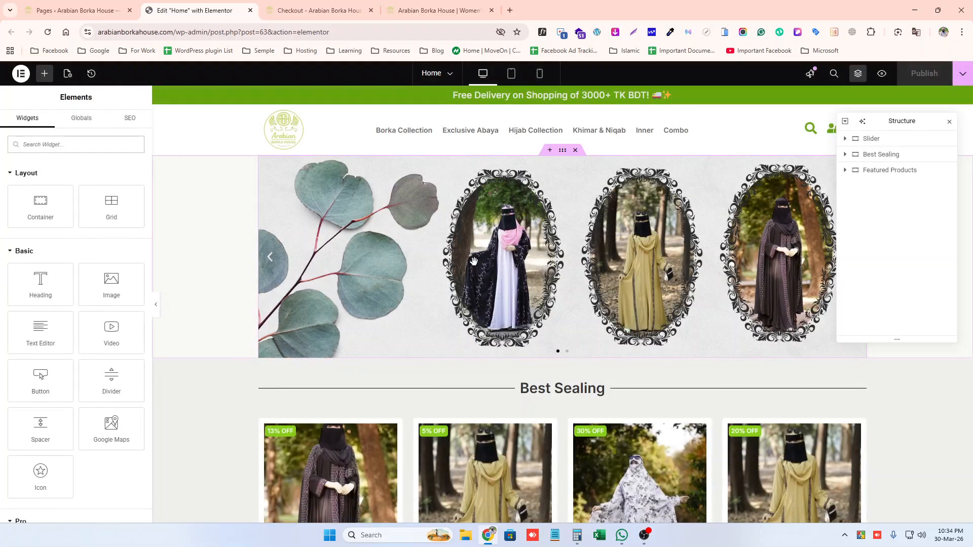
Locate the Slider container in the page structure and select the Slides widget inside it.
{"action": "left_click", "coordinate": [638, 287]}
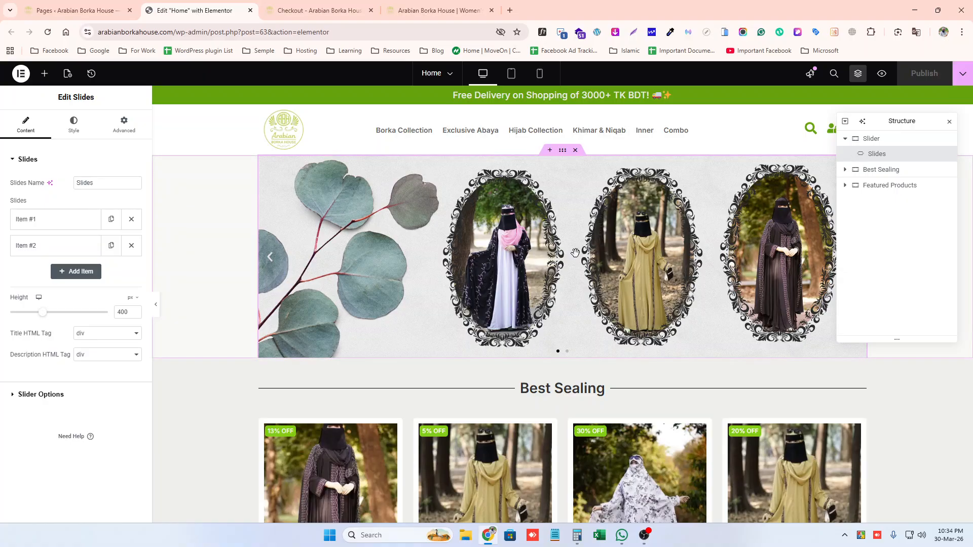
{"action": "left_click", "coordinate": [870, 141]}
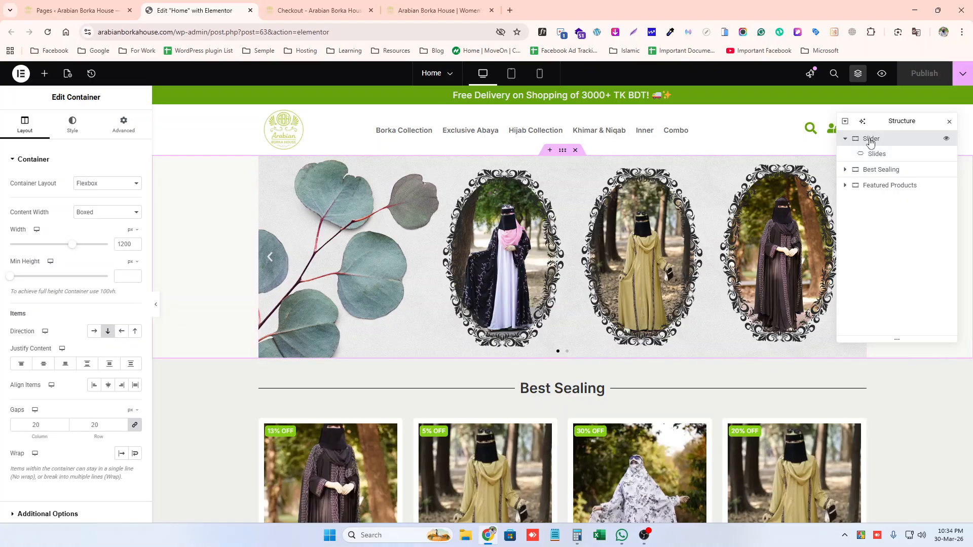
{"action": "left_click", "coordinate": [858, 74]}
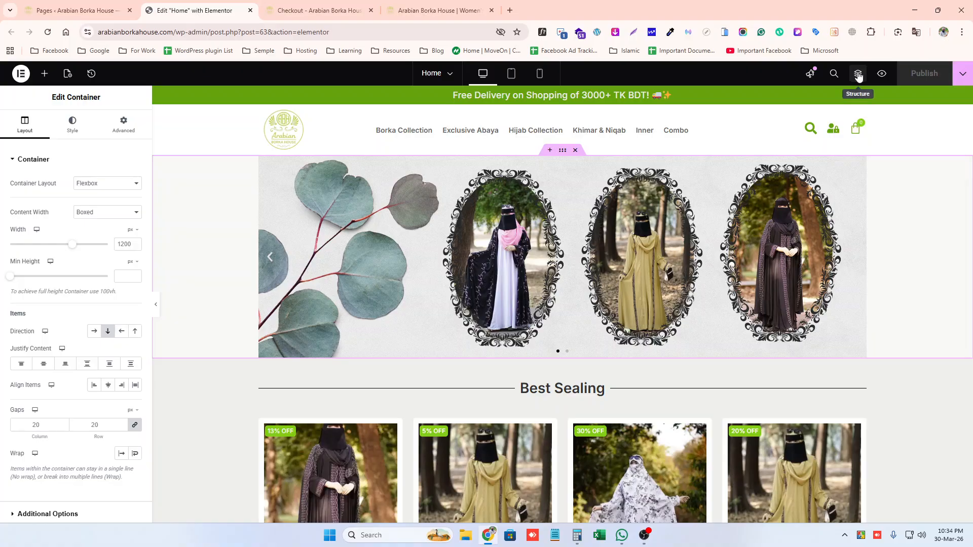
{"action": "left_click", "coordinate": [858, 74]}
{"action": "left_click", "coordinate": [858, 74]}
{"action": "left_click", "coordinate": [858, 75]}
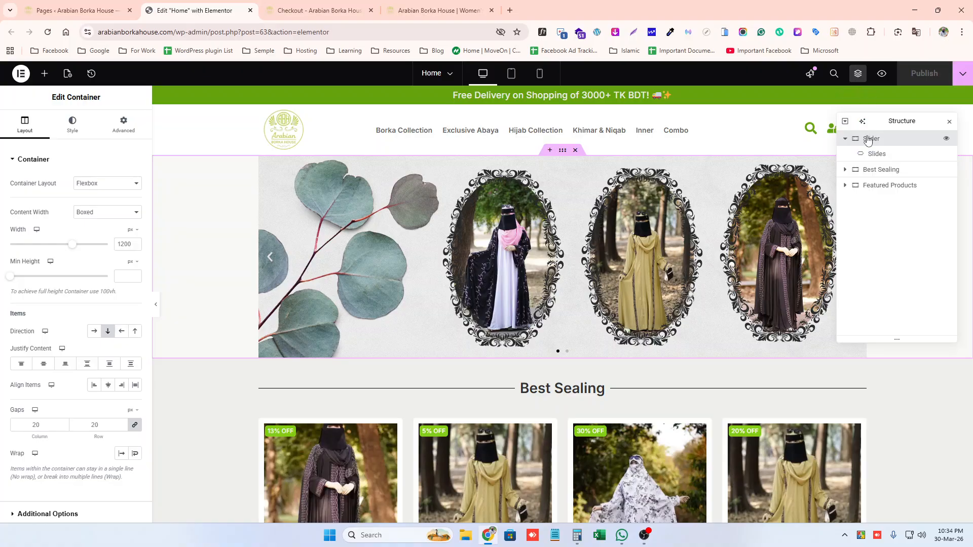
{"action": "left_click", "coordinate": [867, 155]}
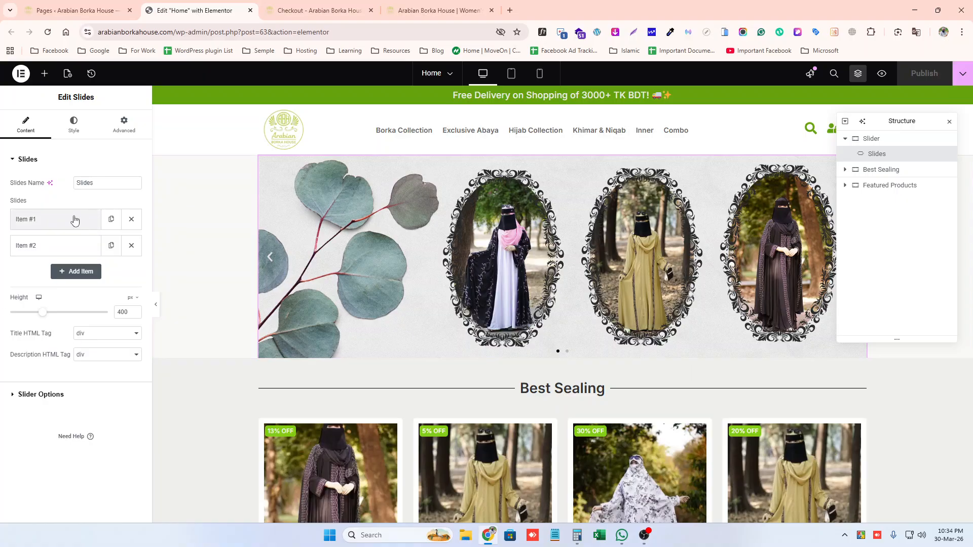
Look through the two slide items and expand Item #1 to show its background settings.
{"action": "left_click", "coordinate": [49, 224]}
{"action": "left_click", "coordinate": [49, 224]}
{"action": "left_click", "coordinate": [42, 246]}
{"action": "left_click", "coordinate": [42, 246]}
{"action": "left_click", "coordinate": [46, 219]}
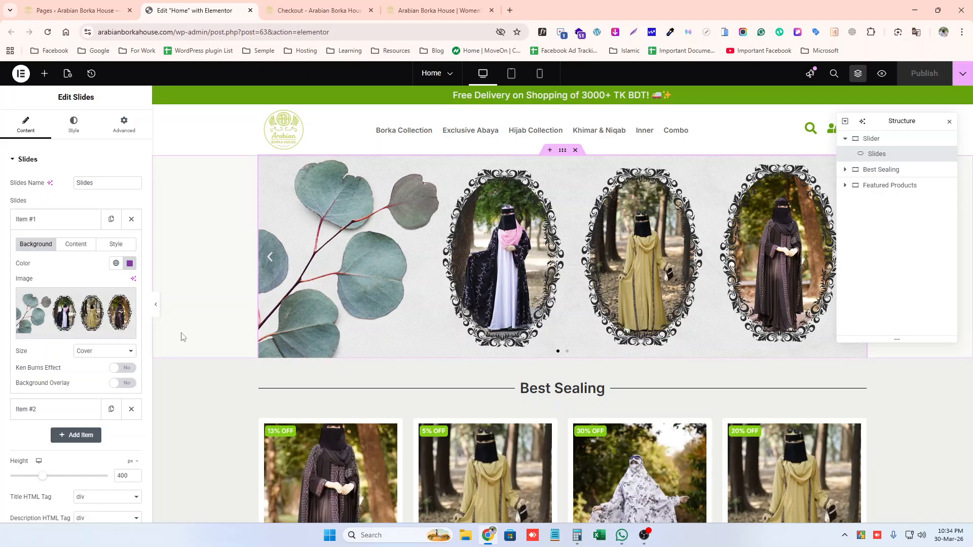
{"action": "left_click", "coordinate": [29, 222]}
{"action": "left_click", "coordinate": [29, 222]}
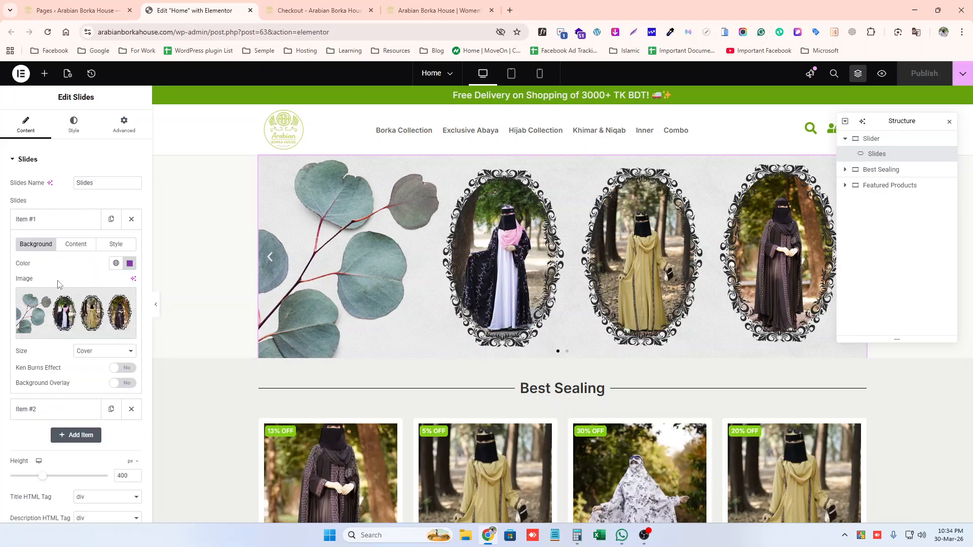
Check the pixel dimensions of Item #1's background image in the media library and select Untitled-design-1.webp for the slide.
{"action": "left_click", "coordinate": [77, 335]}
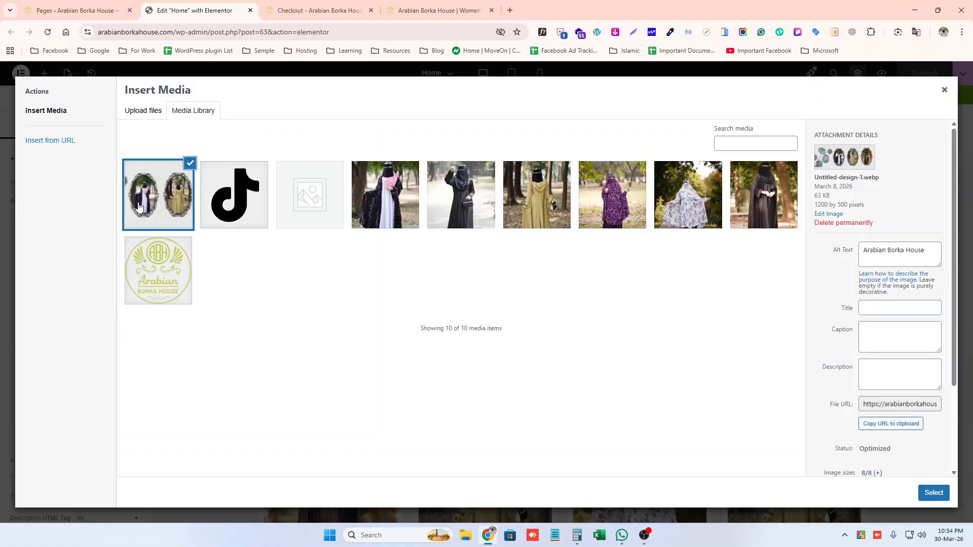
{"action": "triple_click", "coordinate": [815, 206]}
{"action": "double_click", "coordinate": [822, 204]}
{"action": "triple_click", "coordinate": [823, 204]}
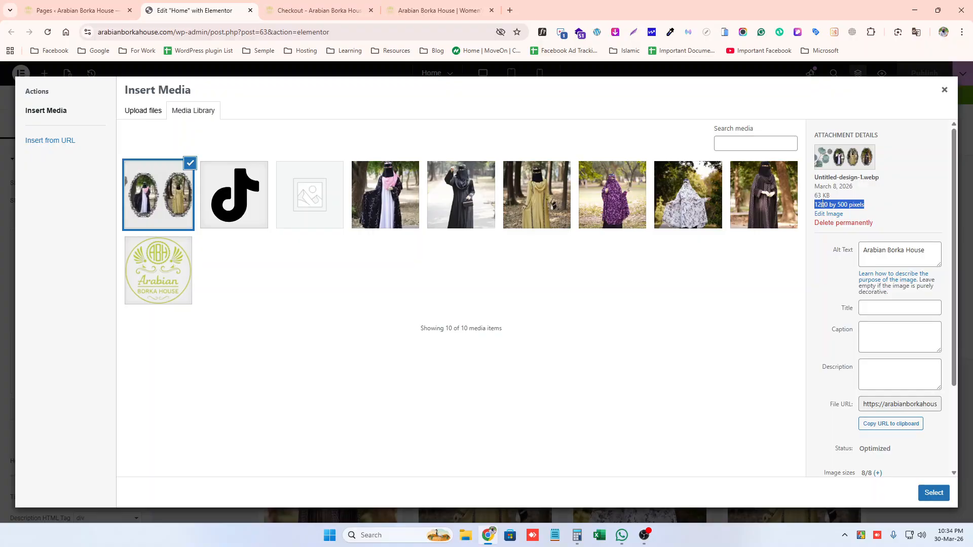
{"action": "double_click", "coordinate": [823, 204]}
{"action": "triple_click", "coordinate": [842, 205]}
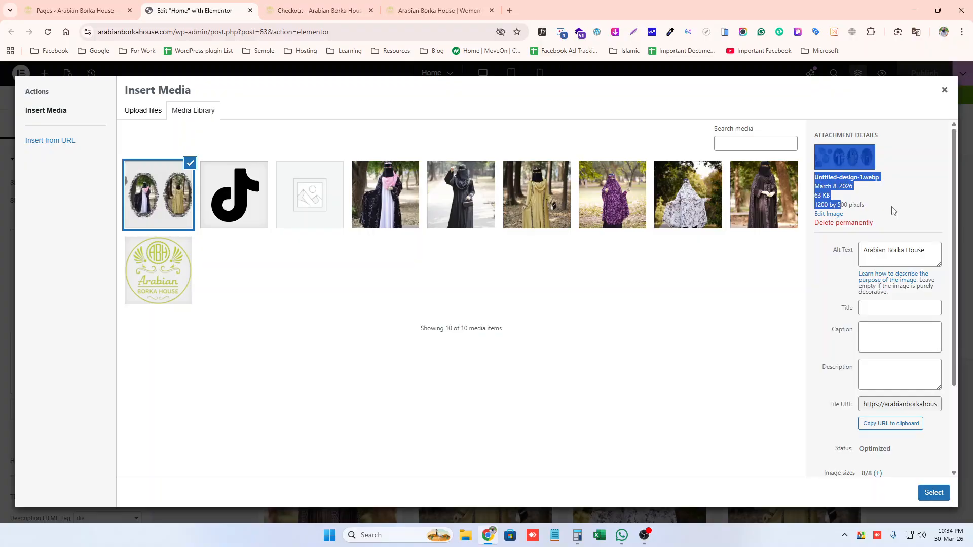
{"action": "double_click", "coordinate": [826, 205]}
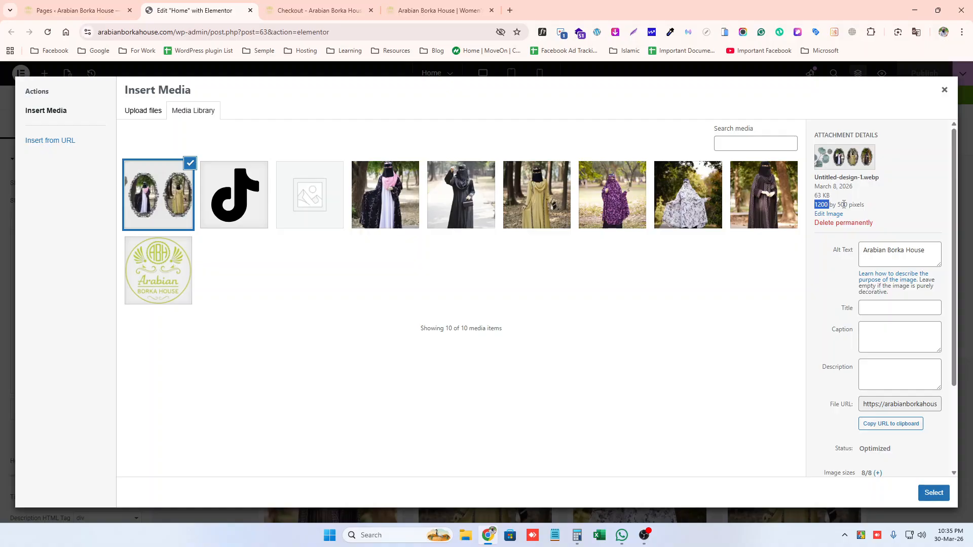
{"action": "left_click_drag", "start_coordinate": [838, 205], "coordinate": [862, 207]}
{"action": "left_click", "coordinate": [872, 211]}
{"action": "left_click", "coordinate": [934, 493]}
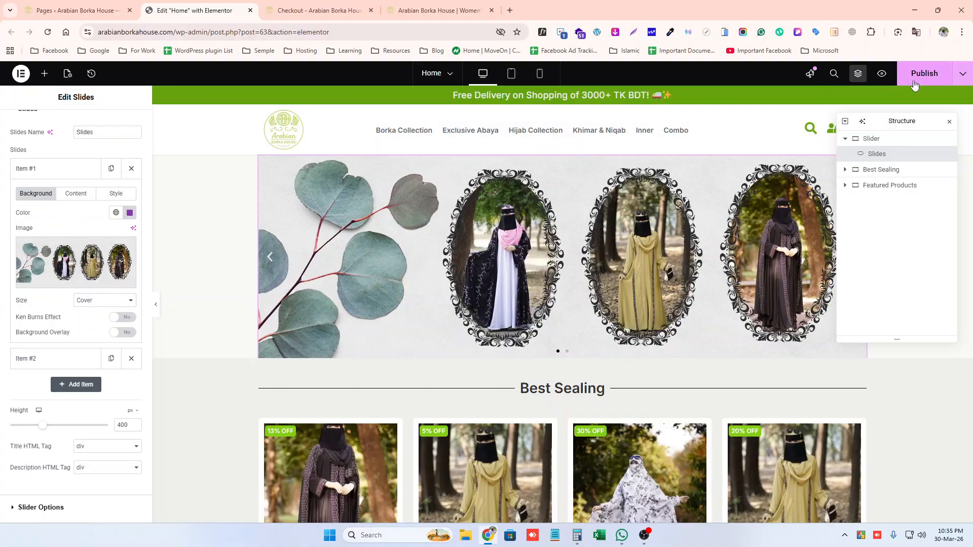
{"action": "left_click", "coordinate": [651, 537]}
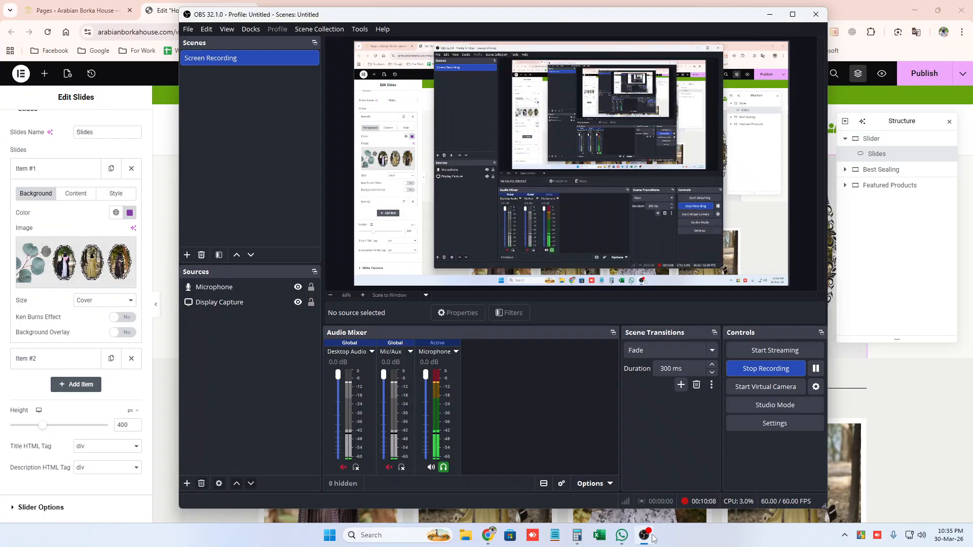